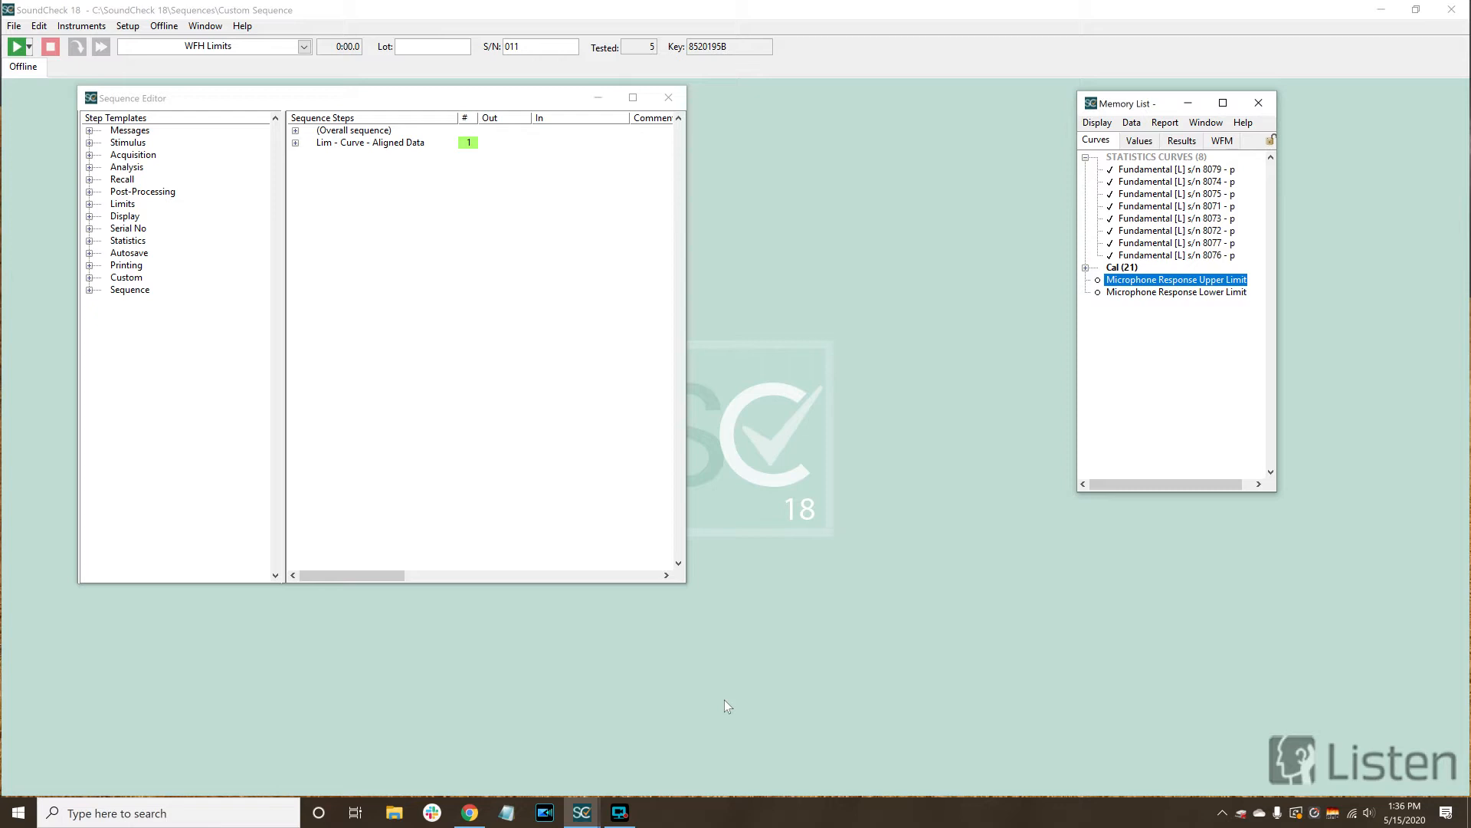
Open the Aligned Data curve limits step and look through its available alignment options.
double_click(397, 148)
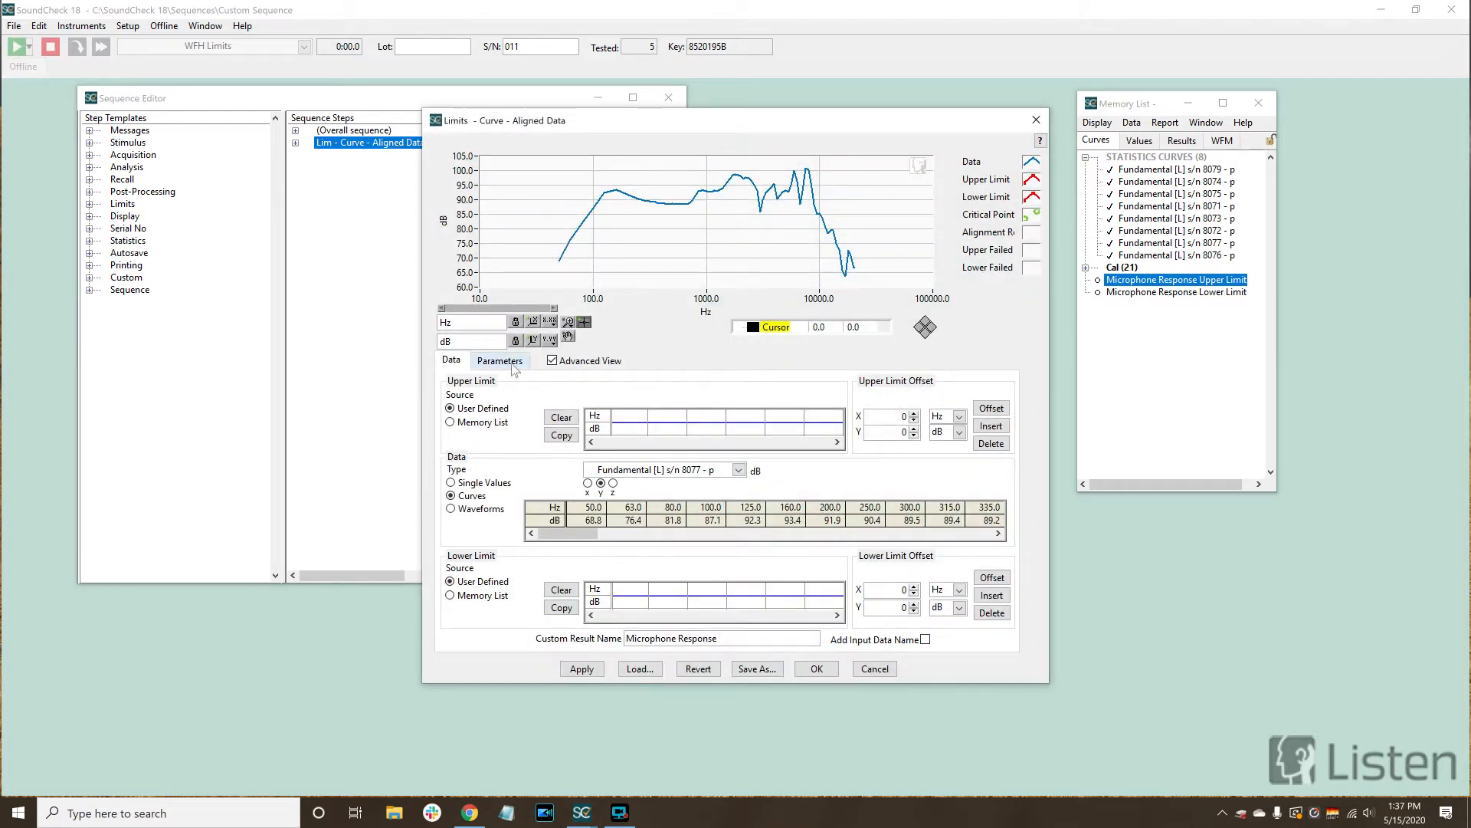
left_click(513, 367)
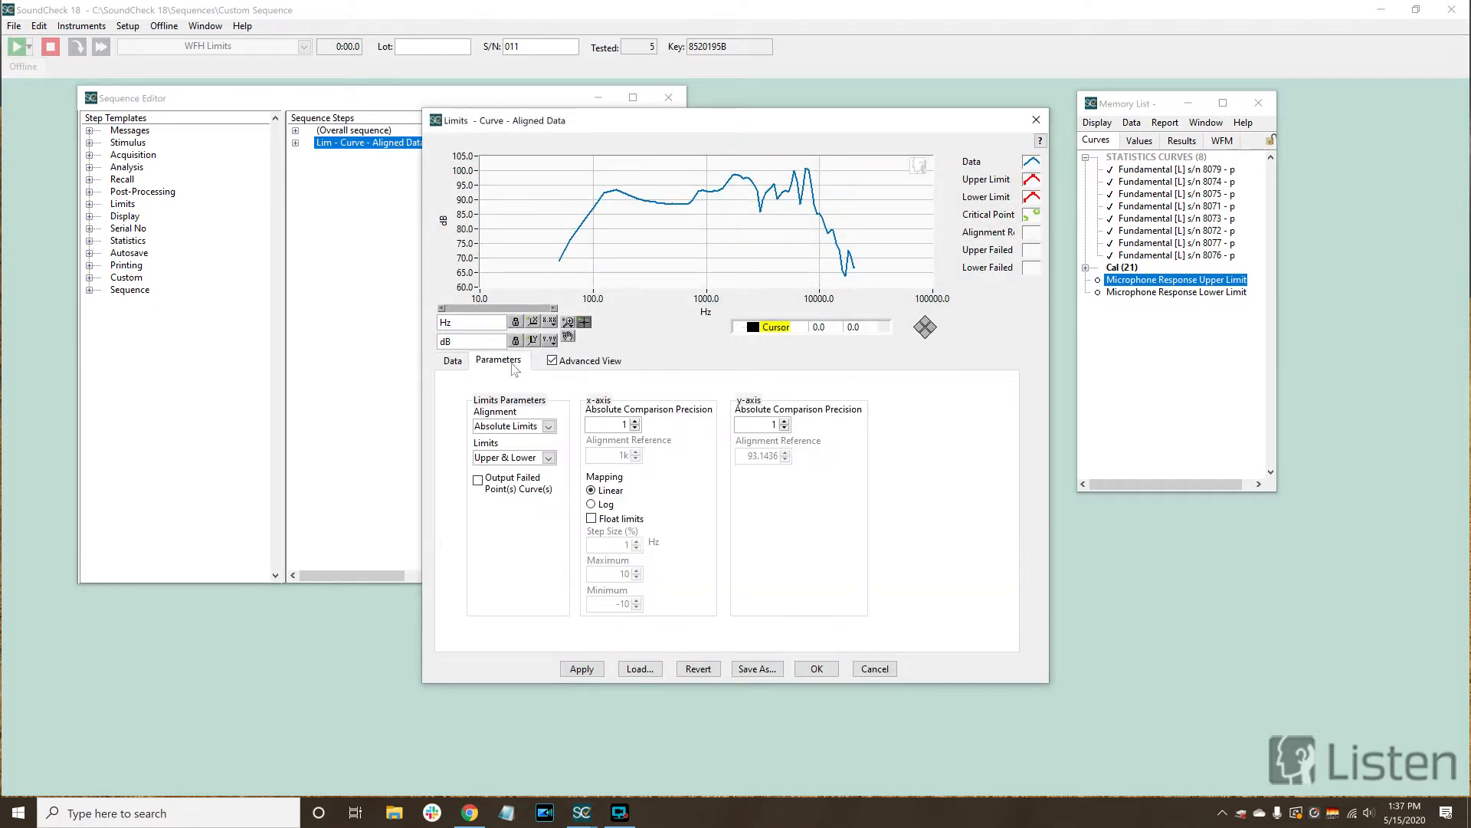
left_click(550, 428)
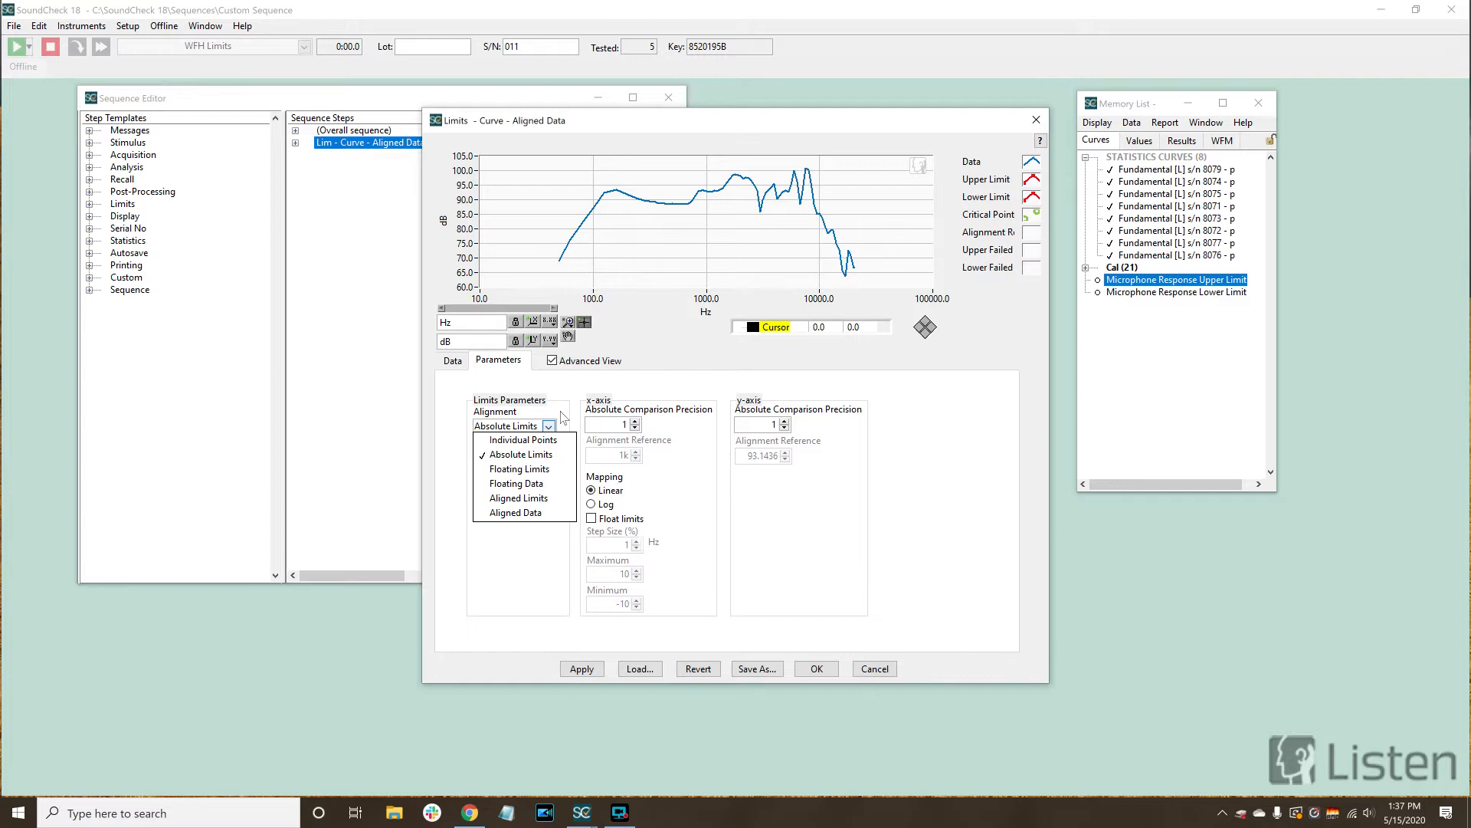
left_click(563, 418)
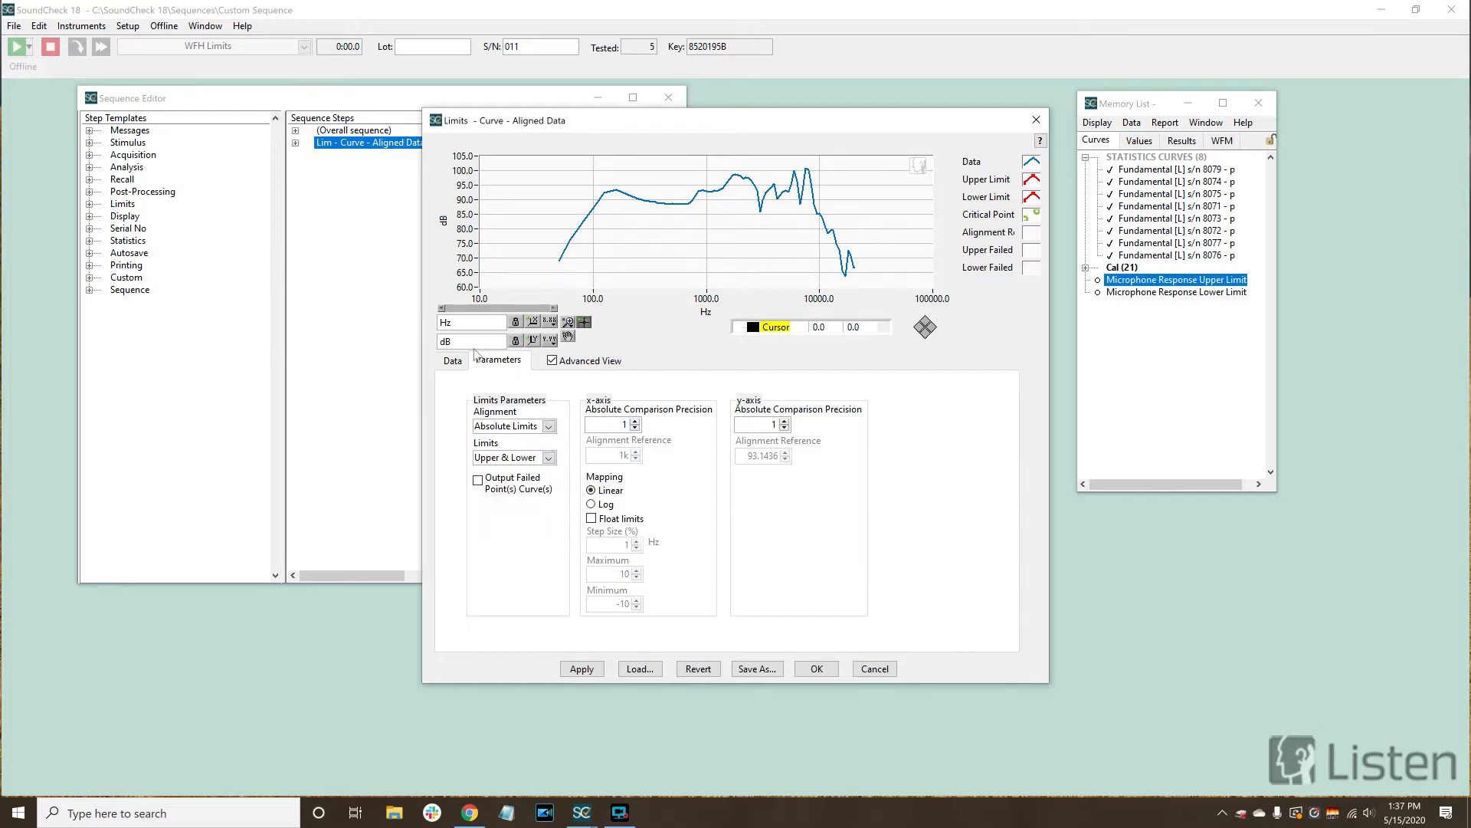
left_click(452, 361)
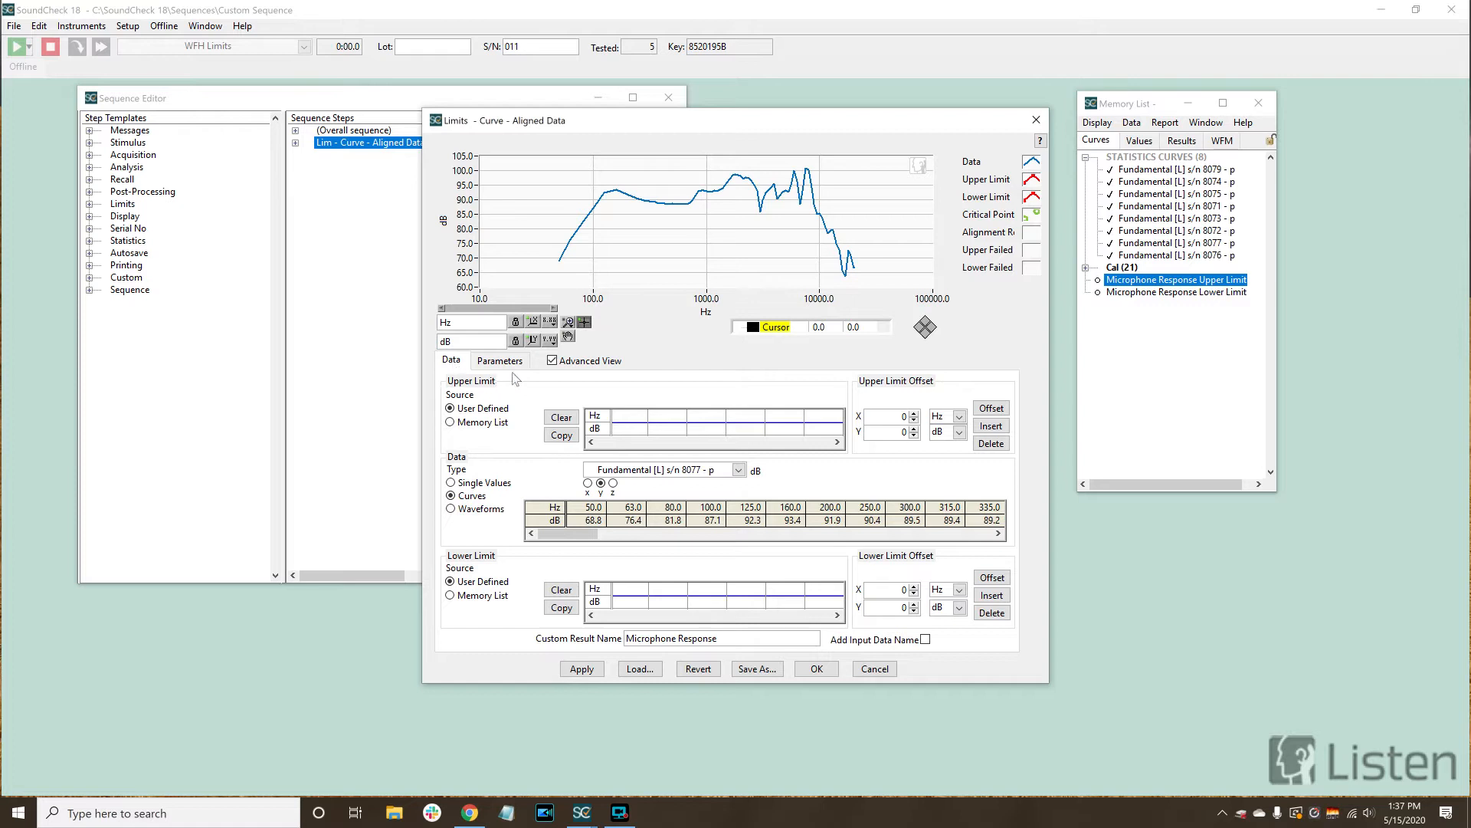
Define the user-defined upper limit as 100 dB at both 20 Hz and 20 kHz.
left_click(627, 416)
type("20")
key("Tab")
type("20k")
left_click(634, 428)
type("100")
left_click(656, 427)
type("100")
Copy the two upper limit points into the lower limit table.
left_click(634, 586)
left_click_drag(623, 415, 667, 427)
right_click(622, 420)
left_click(656, 458)
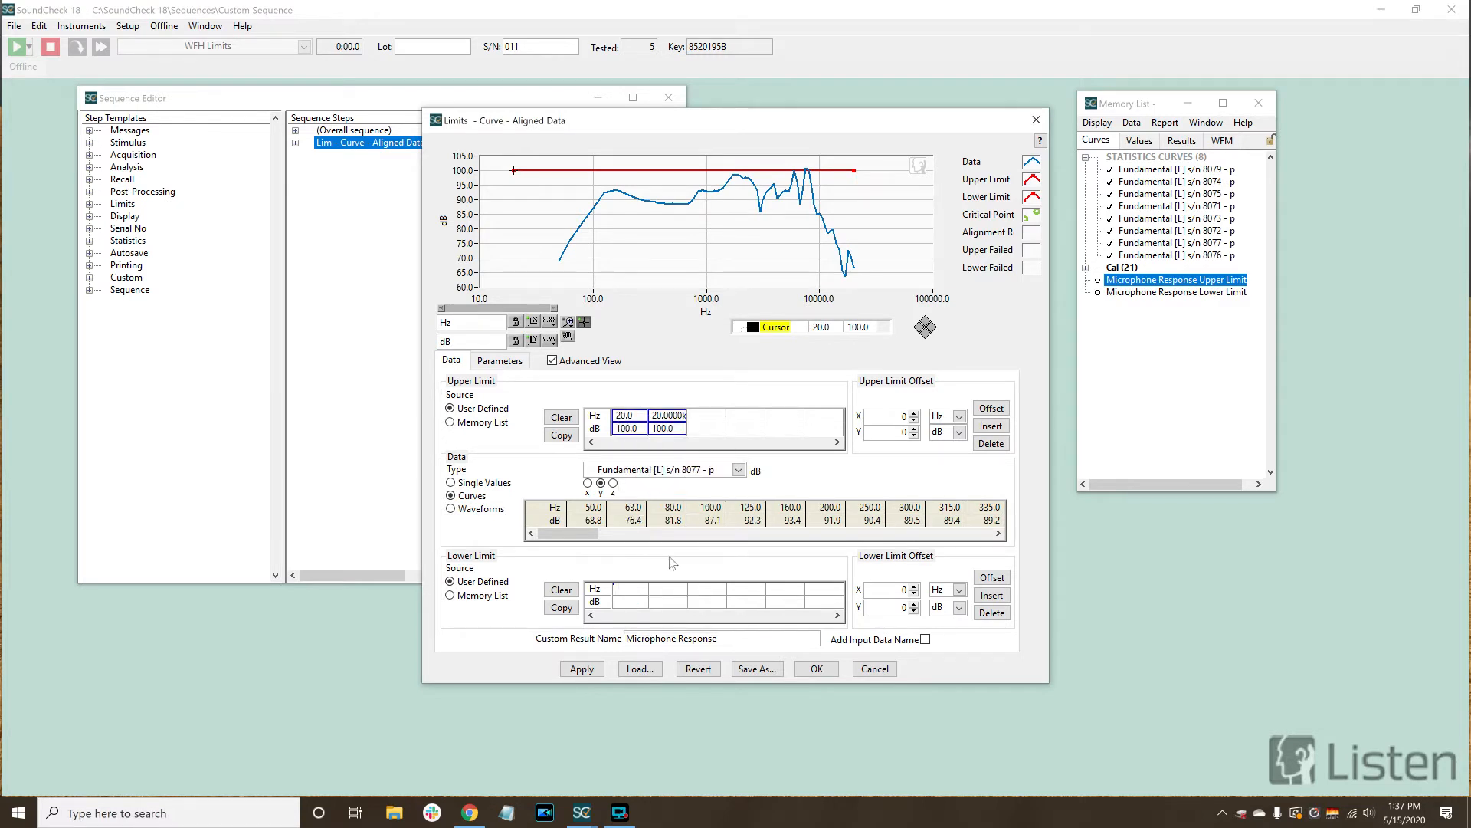
right_click(630, 587)
left_click(655, 634)
Set both lower limit levels to 50 dB and apply the limits to the curve.
left_click_drag(631, 601, 664, 606)
type("50.0")
left_click(652, 602)
type("5")
key("Return")
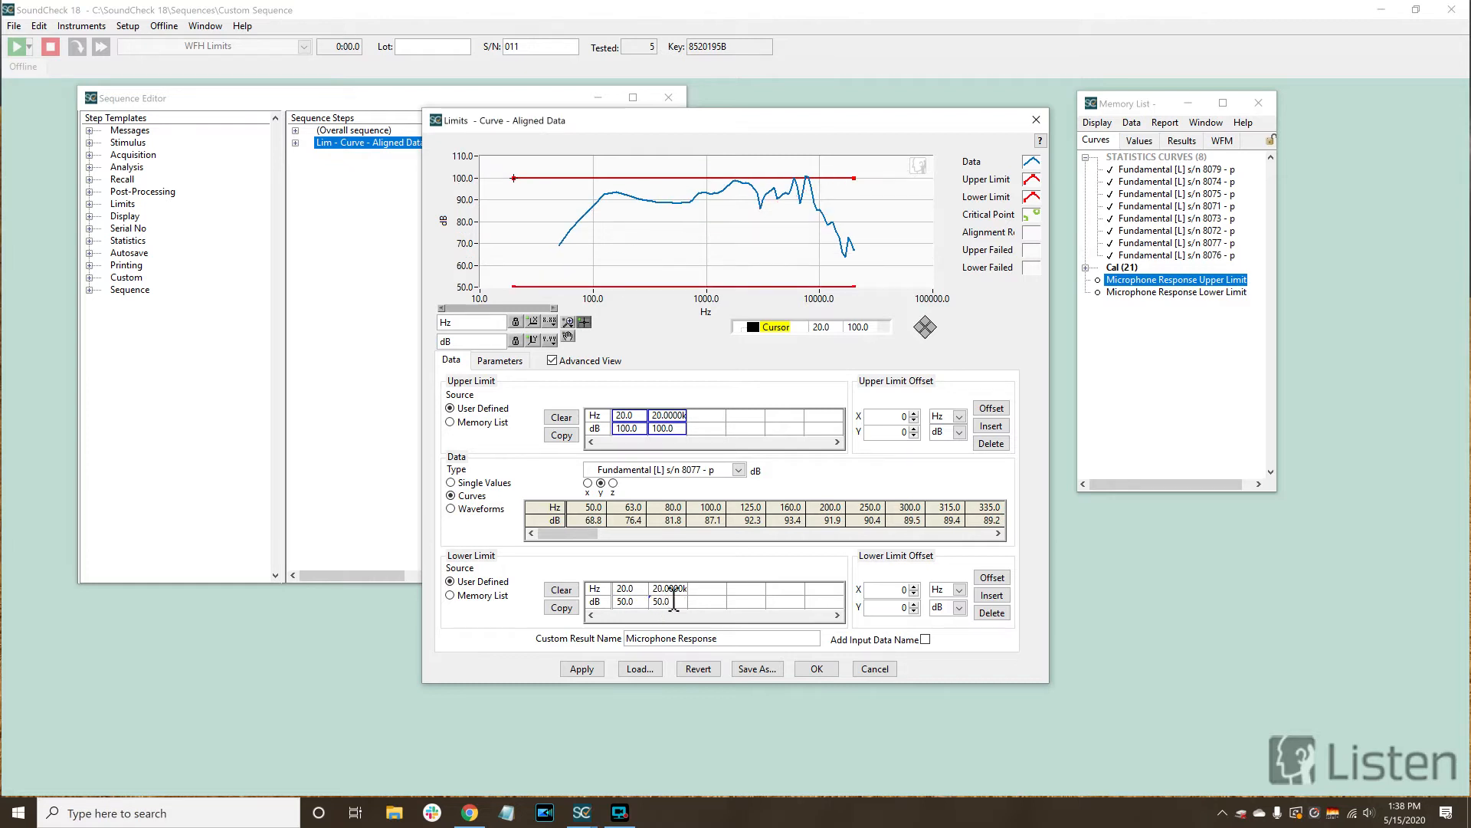
left_click(582, 670)
left_click(581, 670)
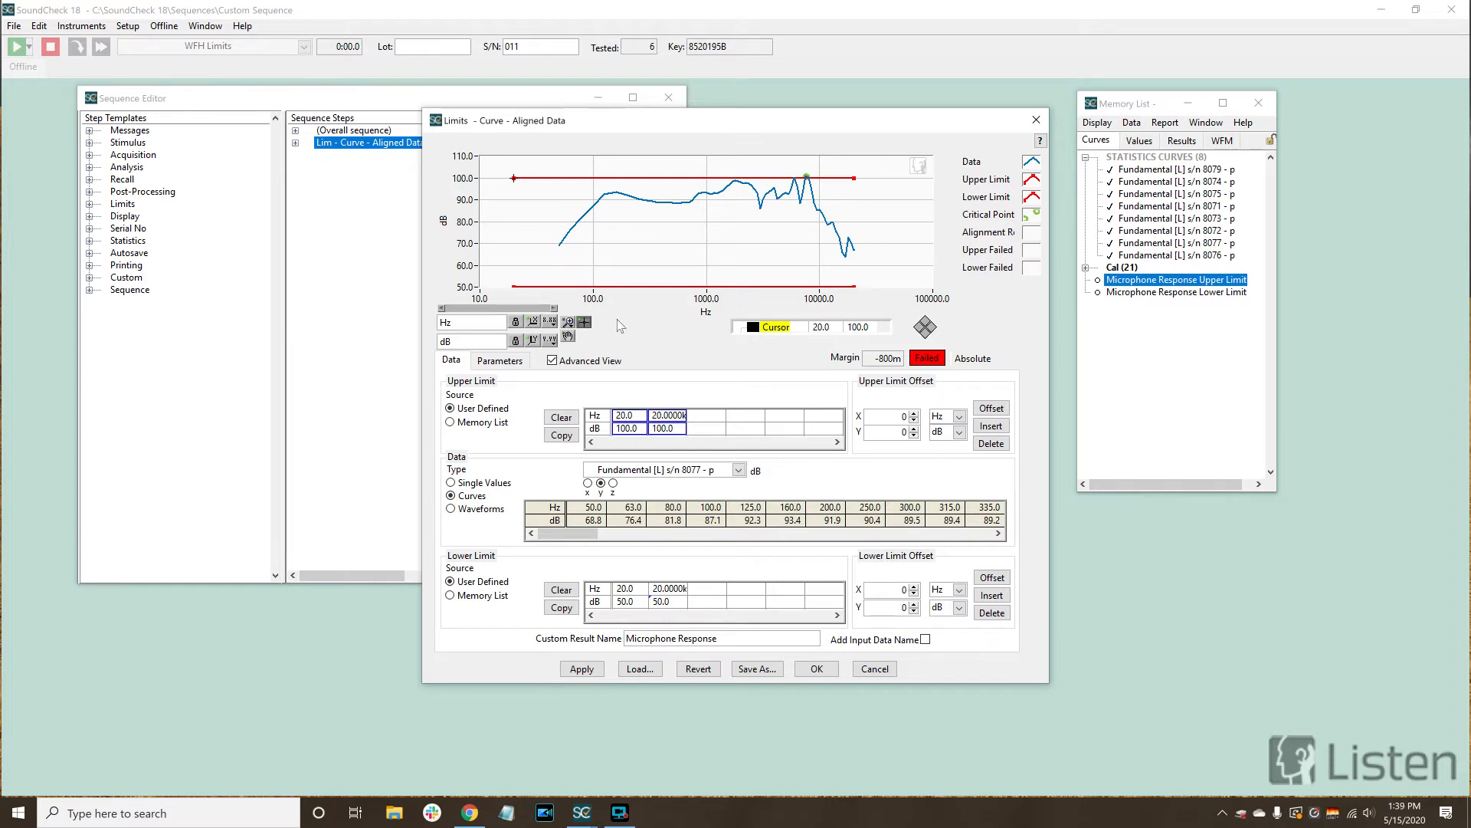
Replace the upper limit with a copy of the data curve offset by 10 dB.
left_click(561, 417)
left_click(561, 434)
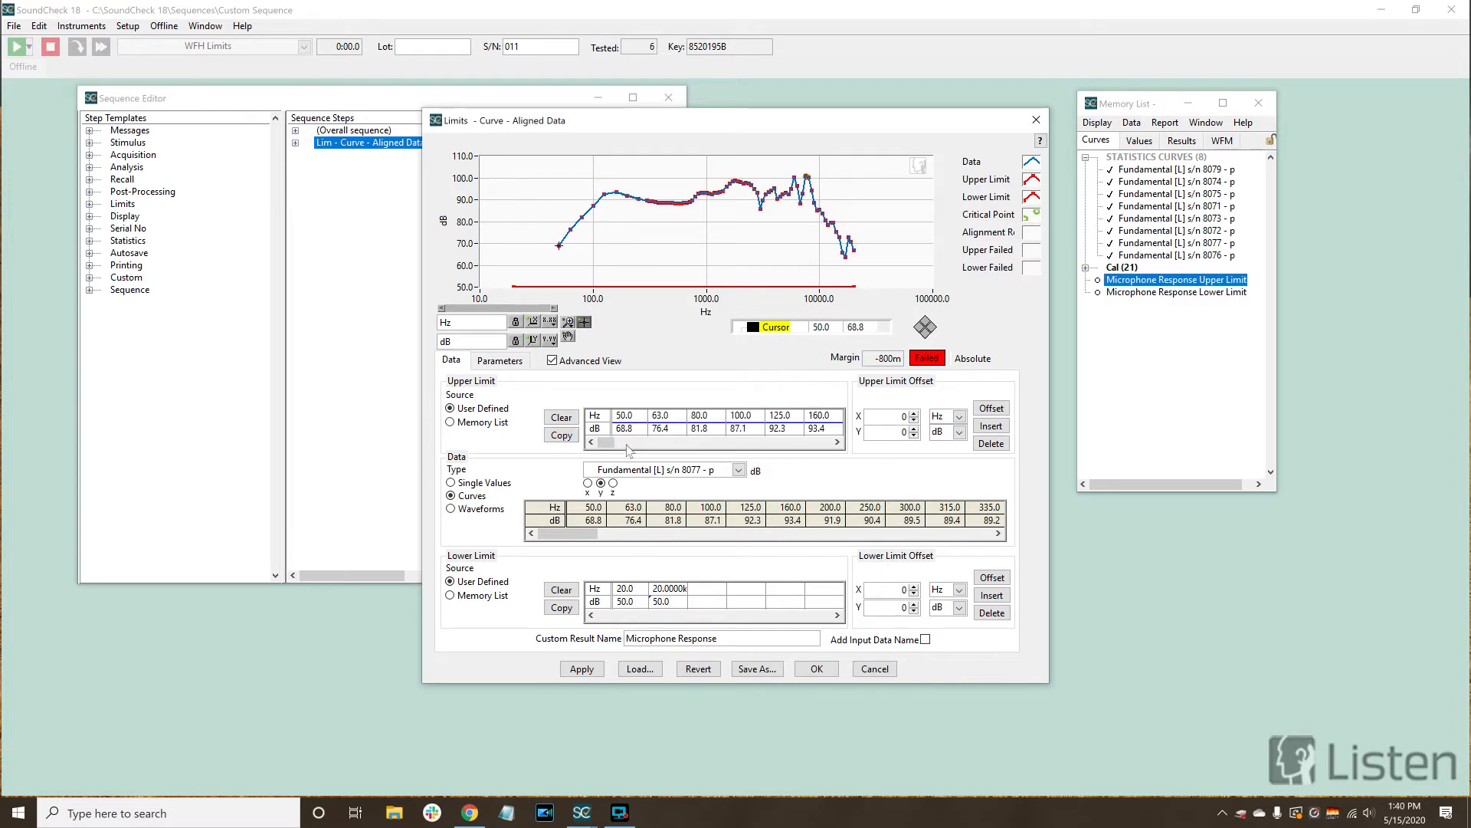
double_click(883, 431)
type("10")
left_click(991, 408)
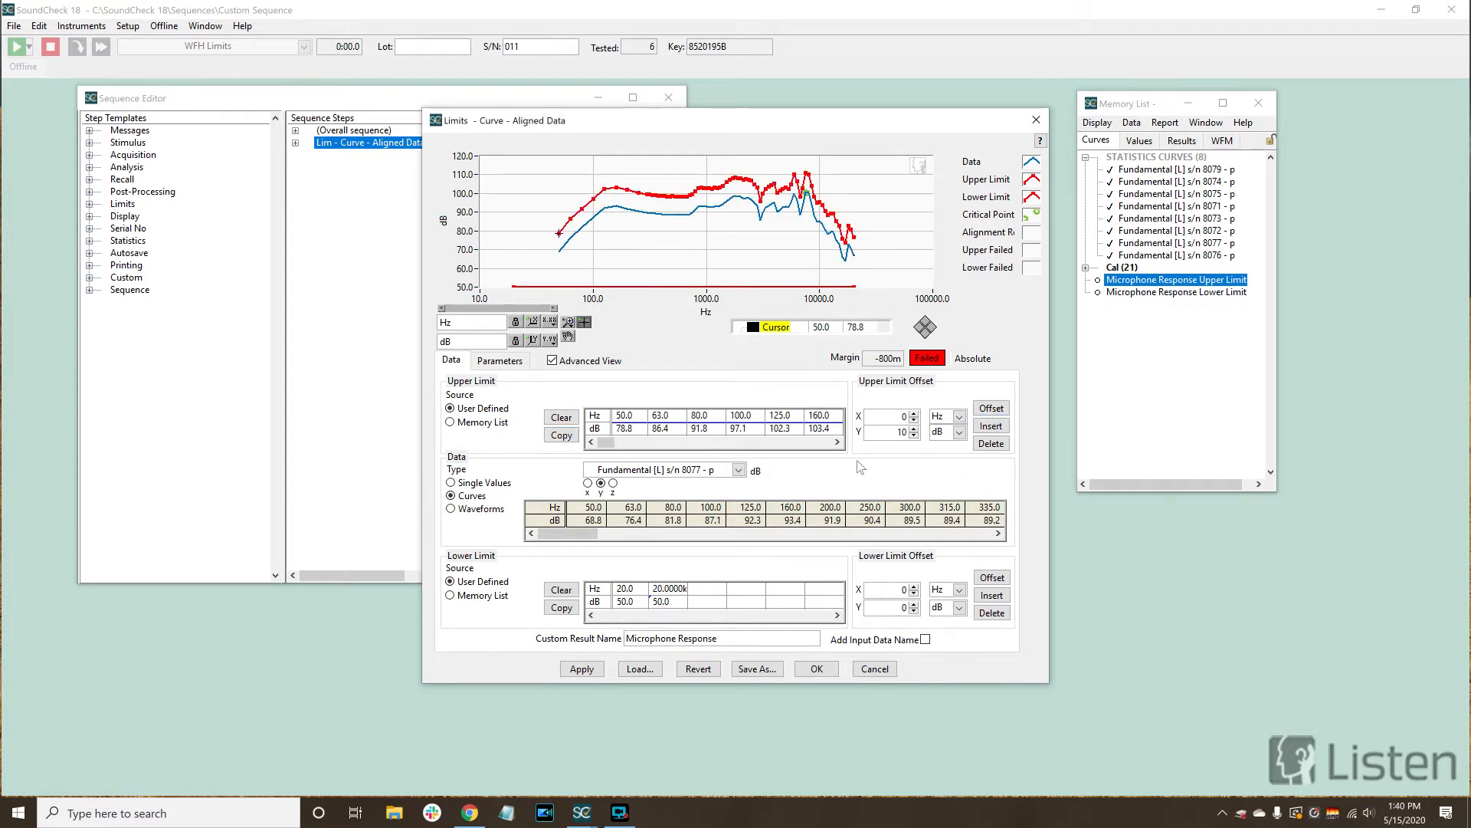
Replace the lower limit with a copy of the data curve offset by -10 dB.
left_click(561, 589)
left_click(562, 607)
double_click(900, 607)
type("-10")
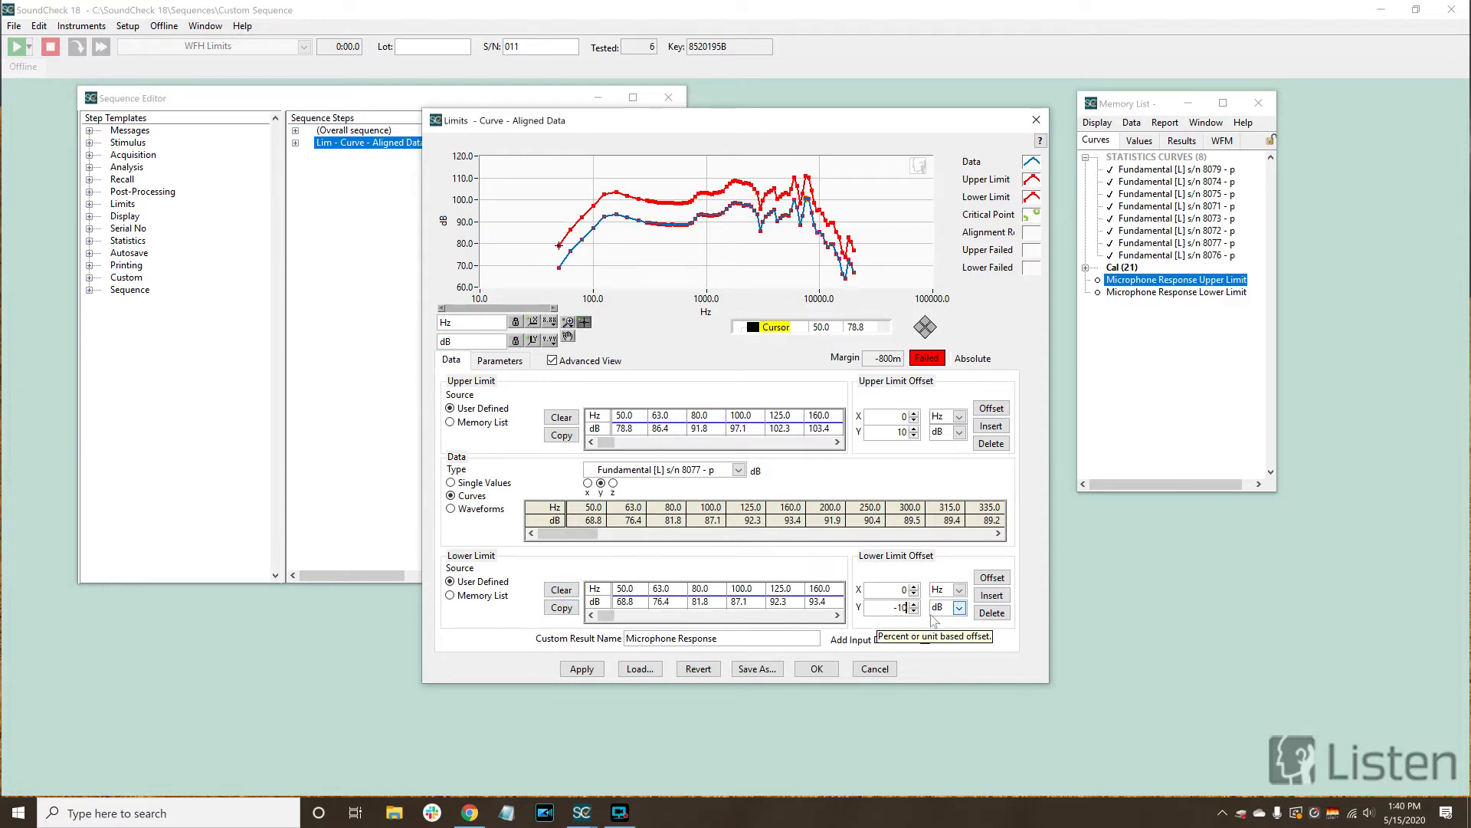
left_click(978, 579)
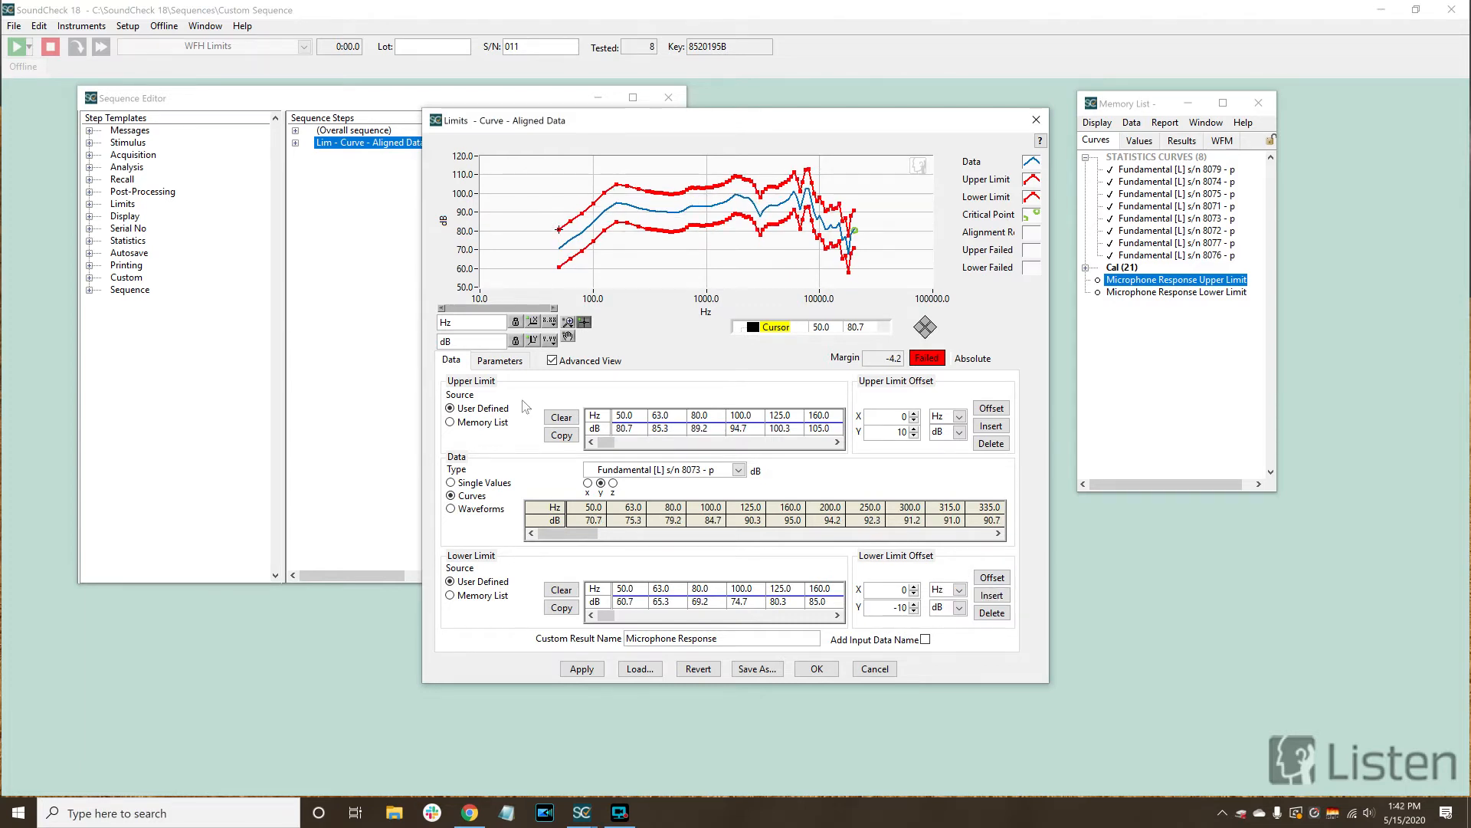
Change the limit alignment to Individual Points and clear the upper and lower limit tables.
left_click(500, 360)
left_click(548, 431)
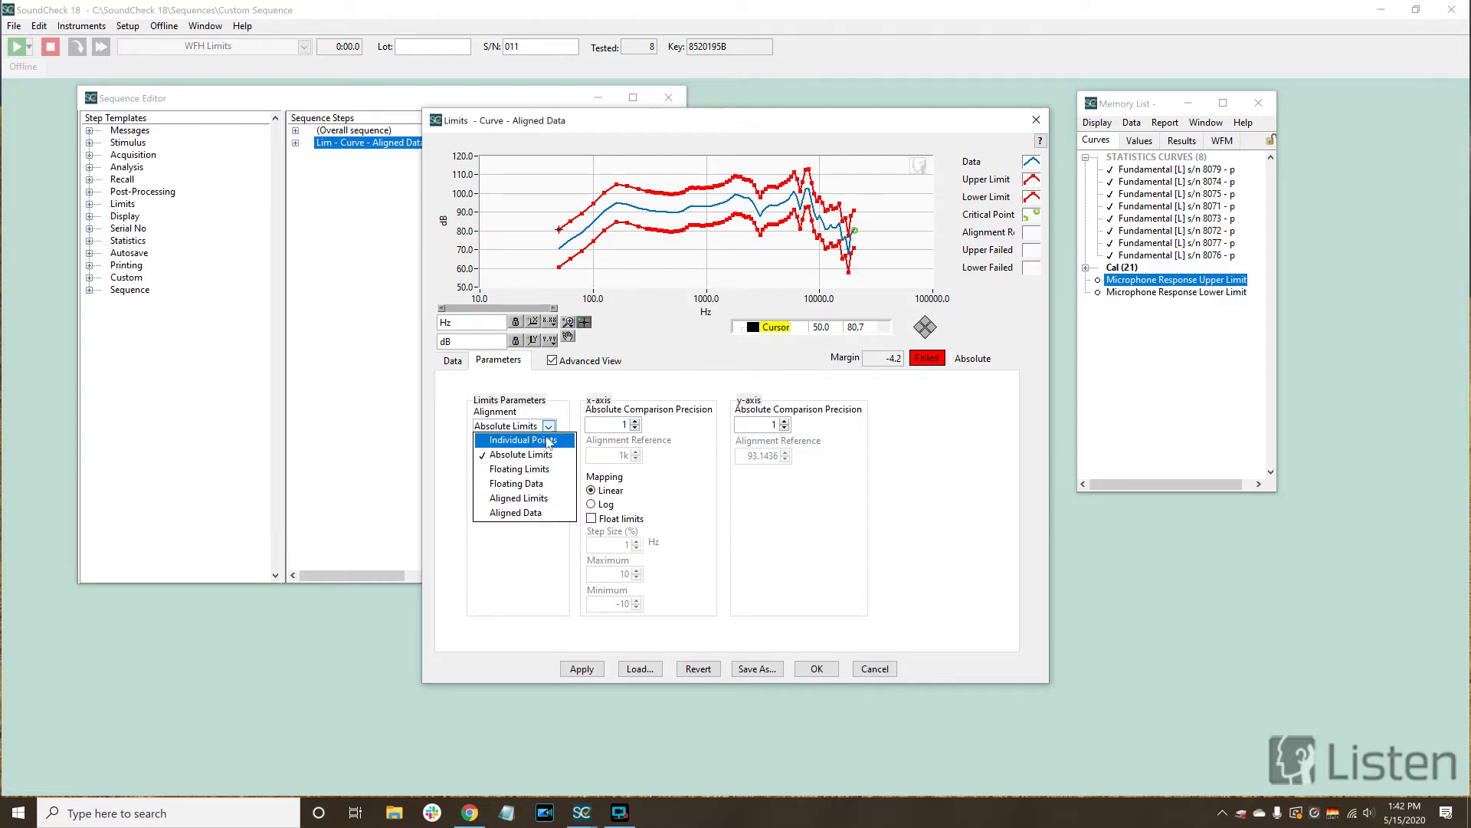
left_click(548, 443)
left_click(457, 364)
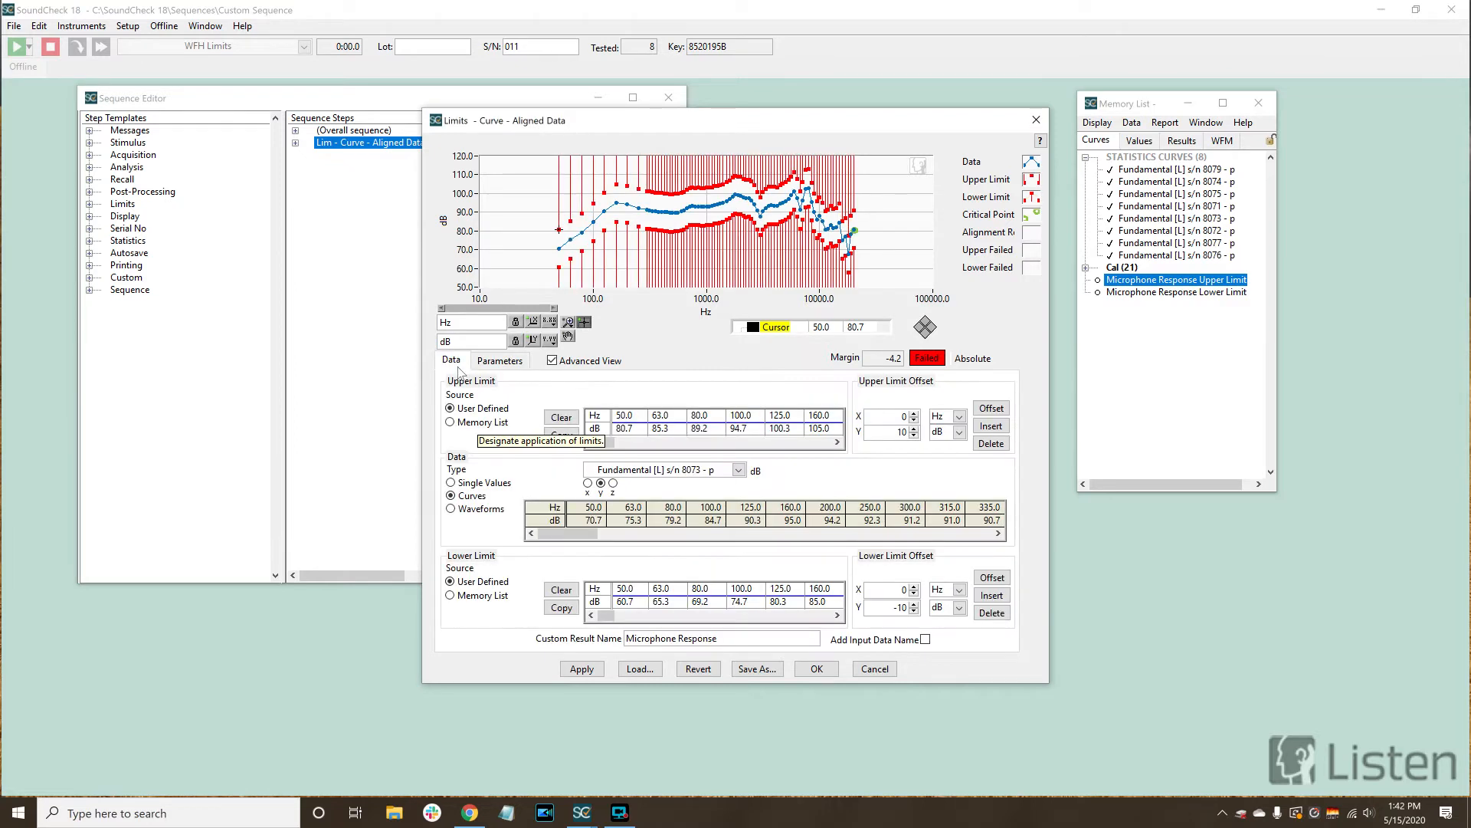
left_click(561, 417)
left_click(560, 589)
Define a 500 Hz upper limit of 100 dB and lower limit of 80 dB, and apply them.
left_click(628, 415)
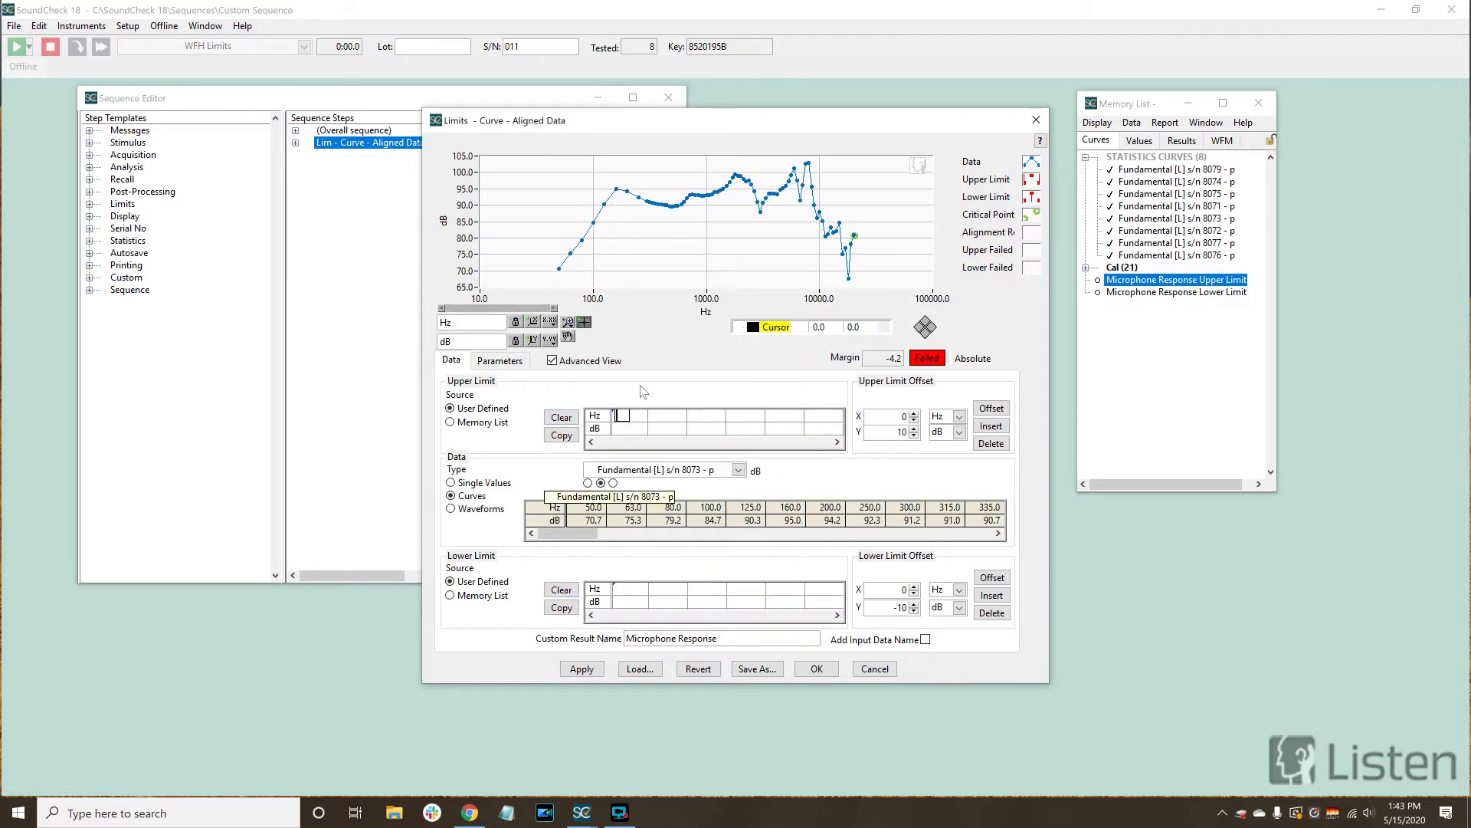
type("500")
left_click(628, 428)
type("100")
left_click(624, 589)
type("500")
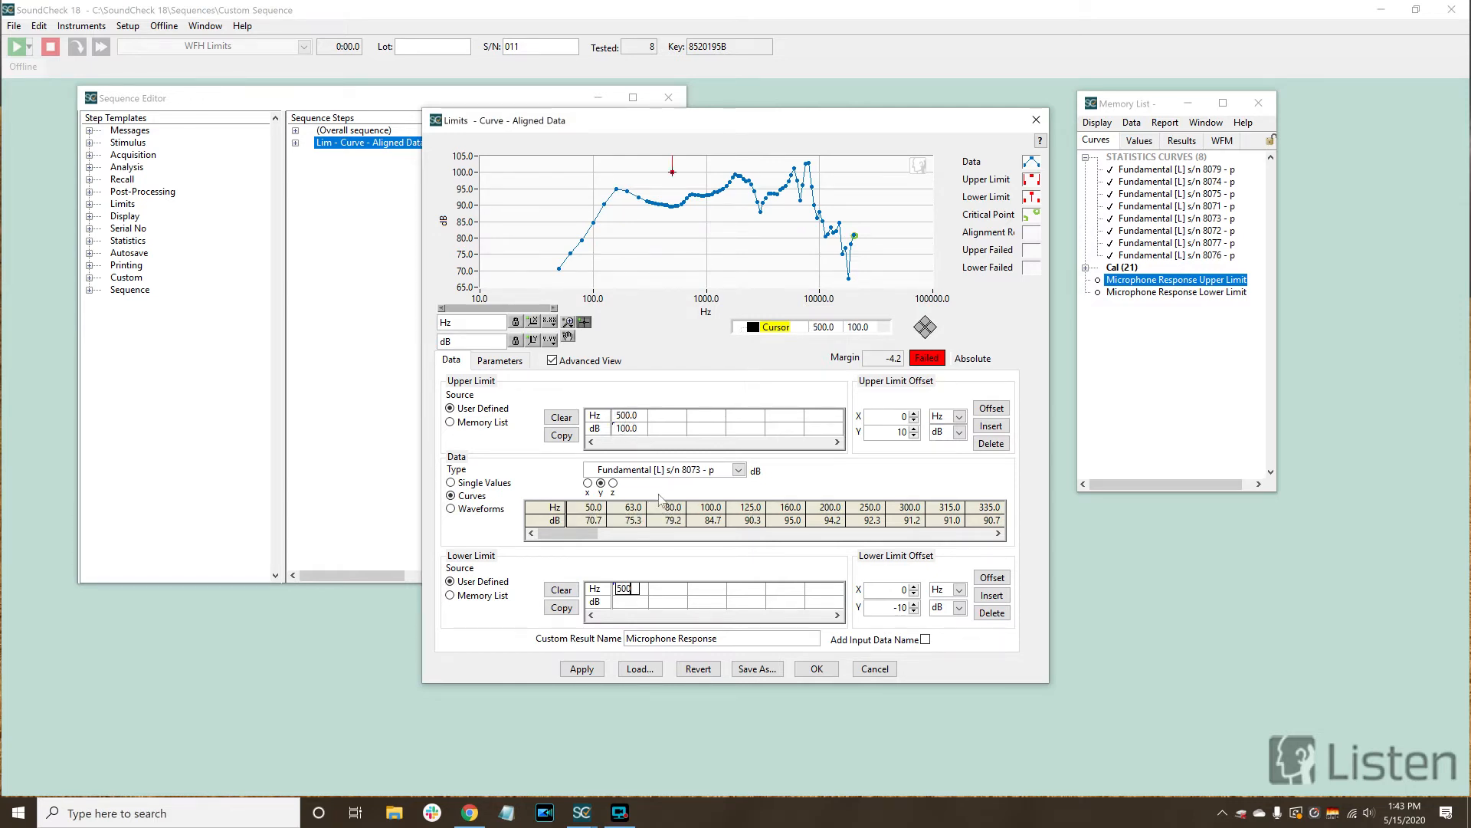
key("Down")
type("80")
key("Return")
left_click(582, 669)
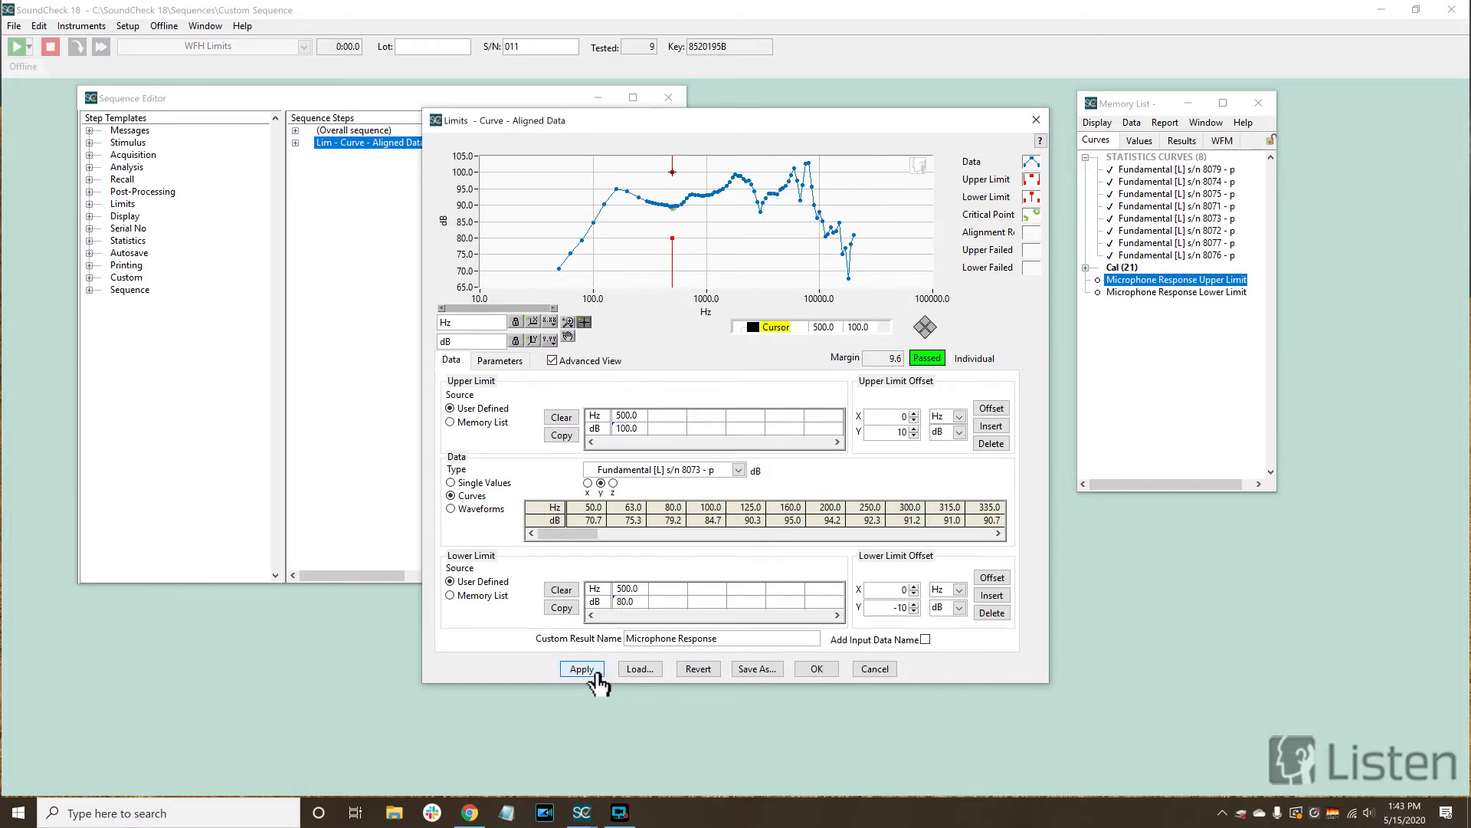
Select the Fundamental [L] s/n 8074 curve as the data and apply the 500 Hz limits to it.
left_click(642, 471)
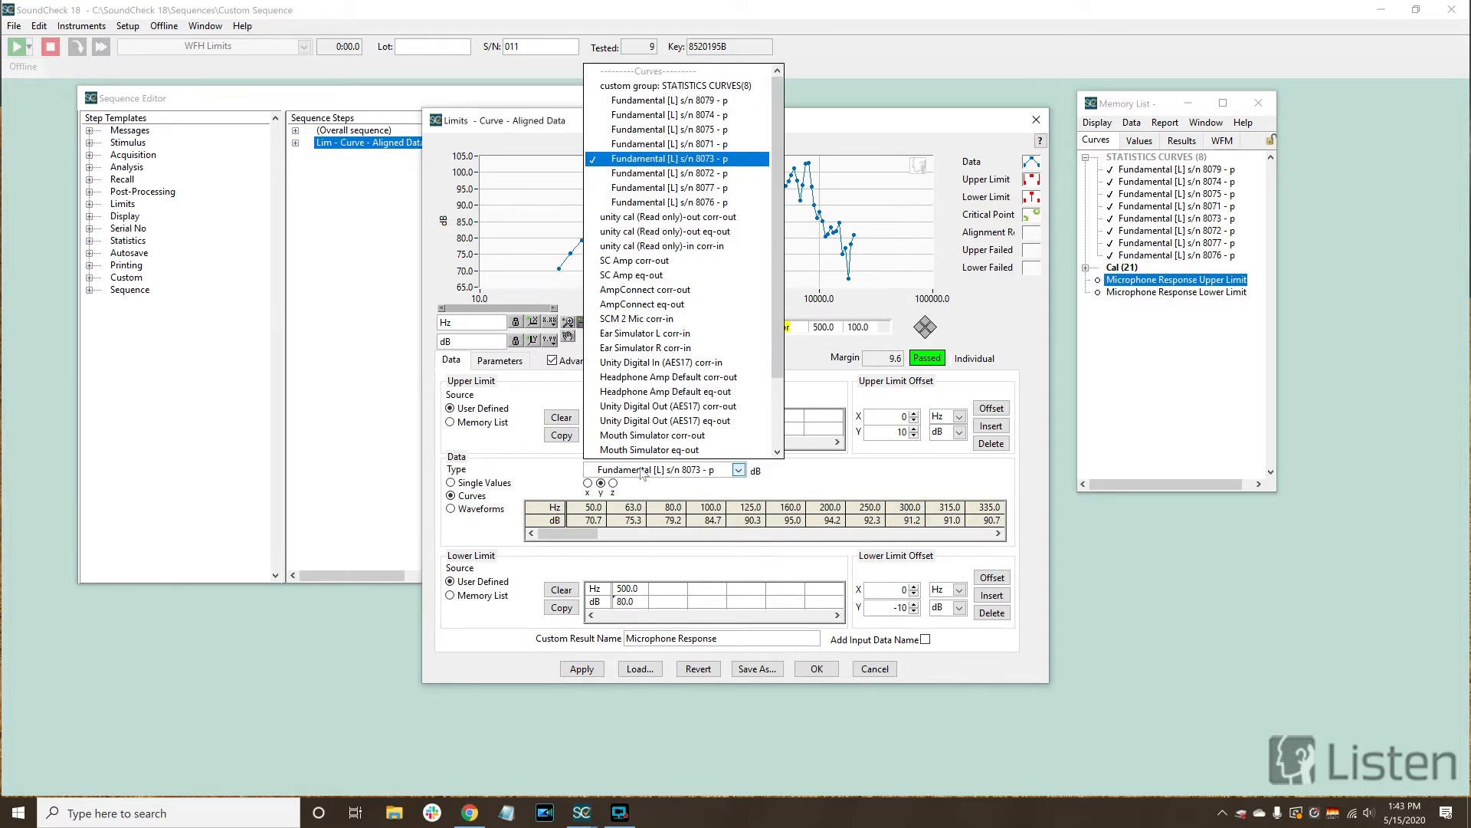
left_click(687, 116)
left_click(584, 670)
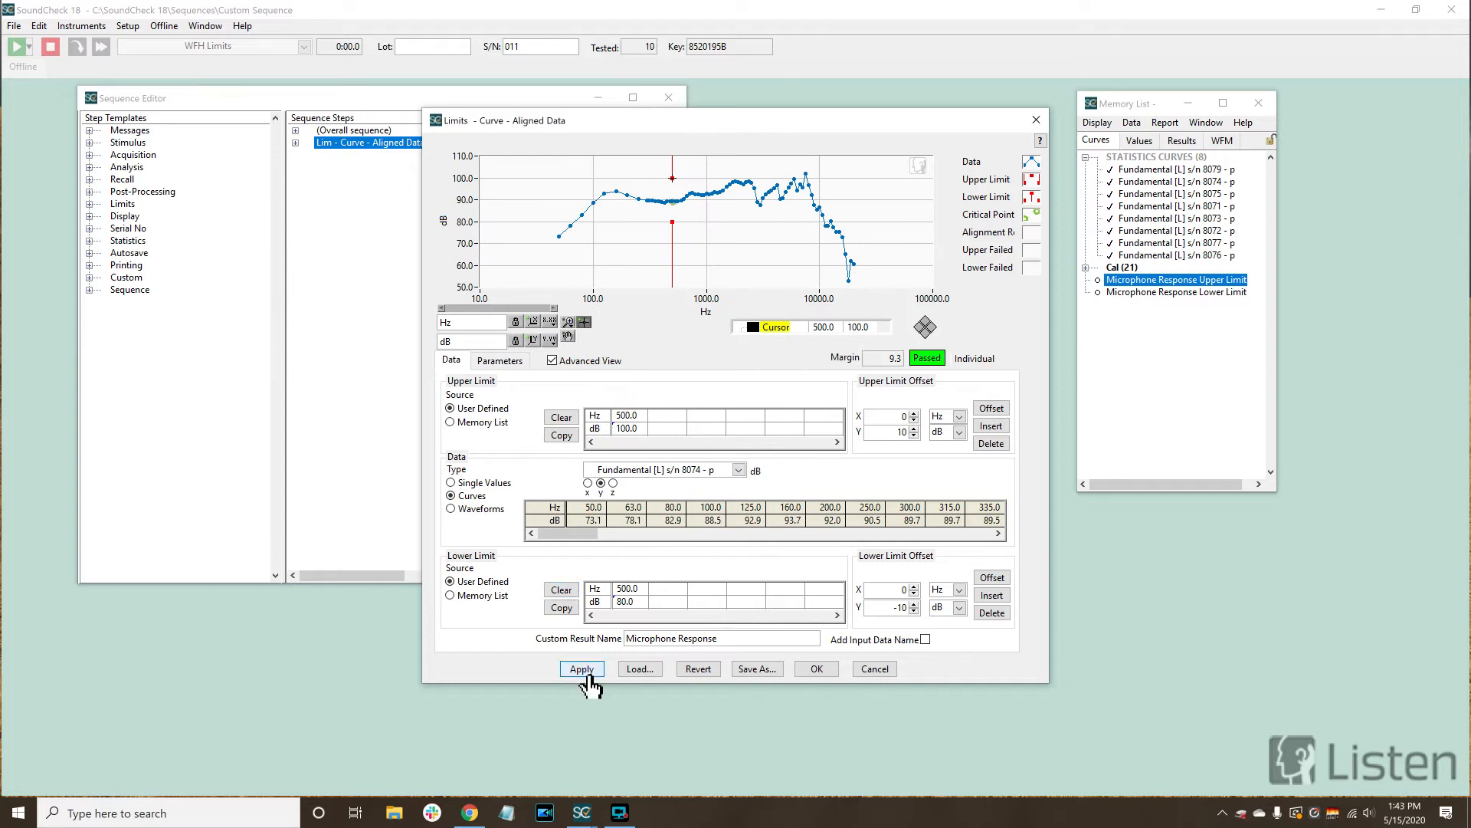
Restrict the individual-point limits to the upper limit only.
left_click(500, 360)
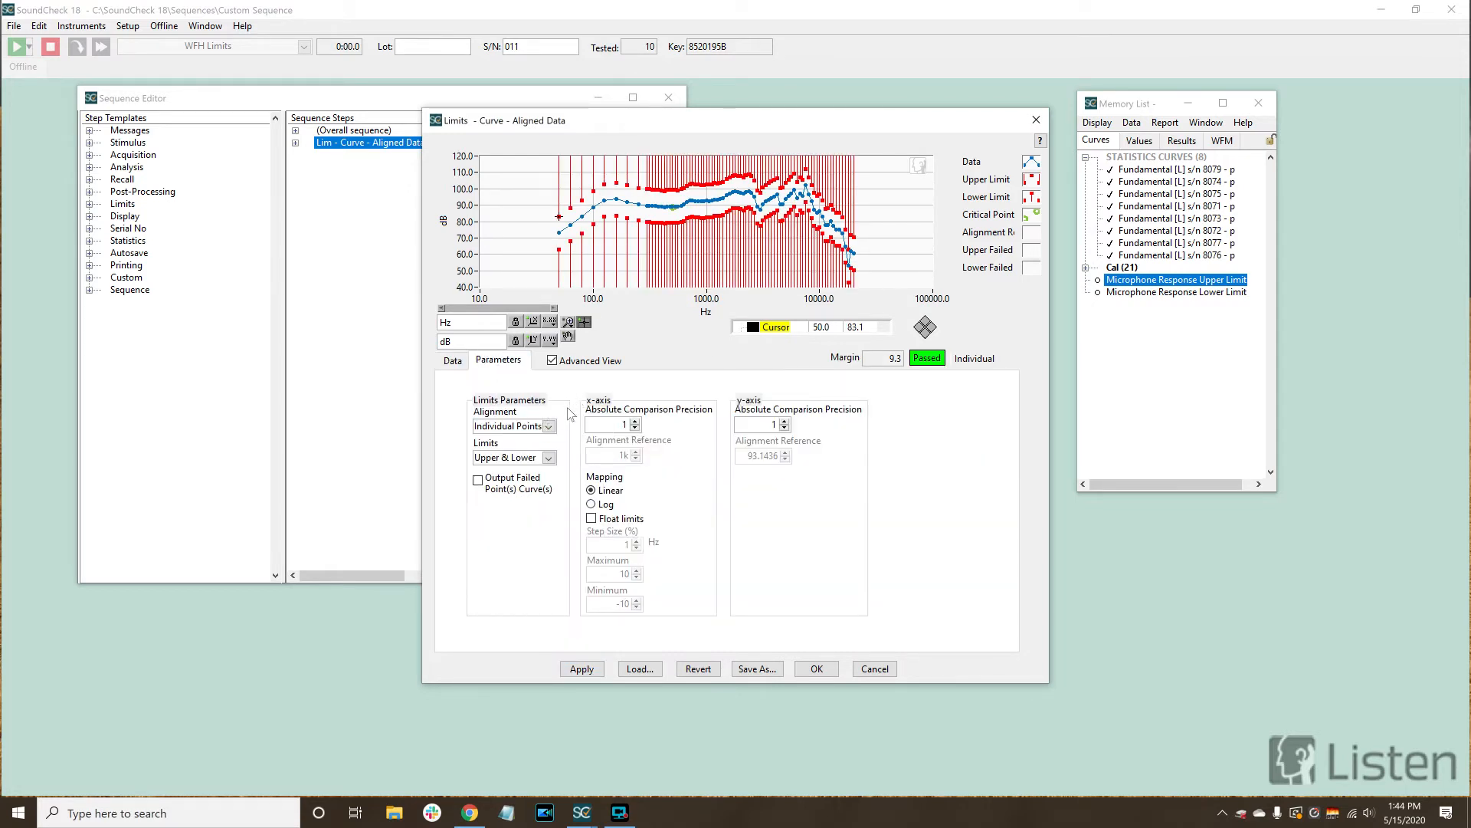
left_click(547, 458)
left_click(542, 475)
left_click(454, 363)
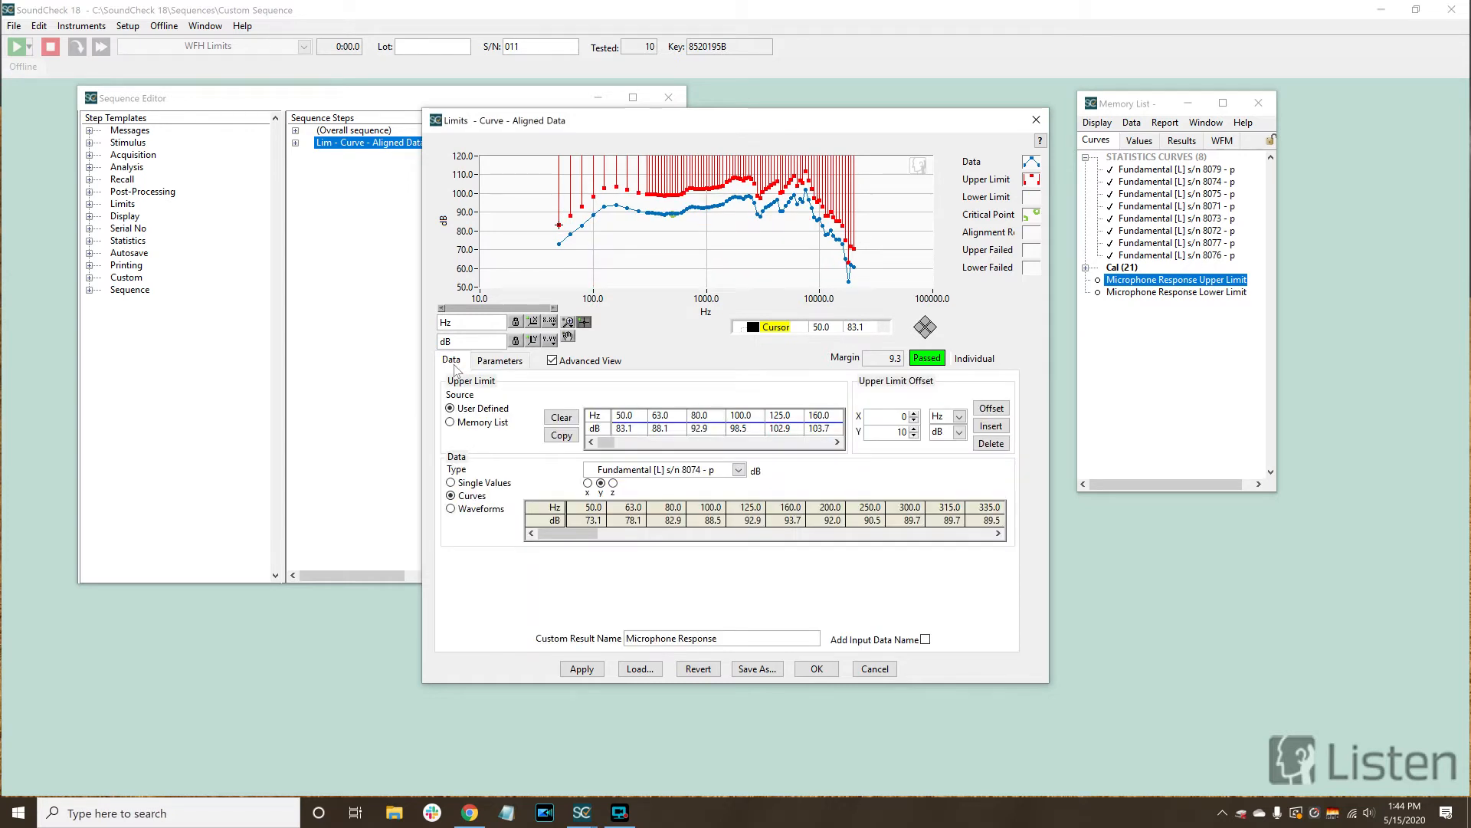
Clear the upper limit, define a single point of 80 dB at 100 Hz, and apply it.
left_click(564, 418)
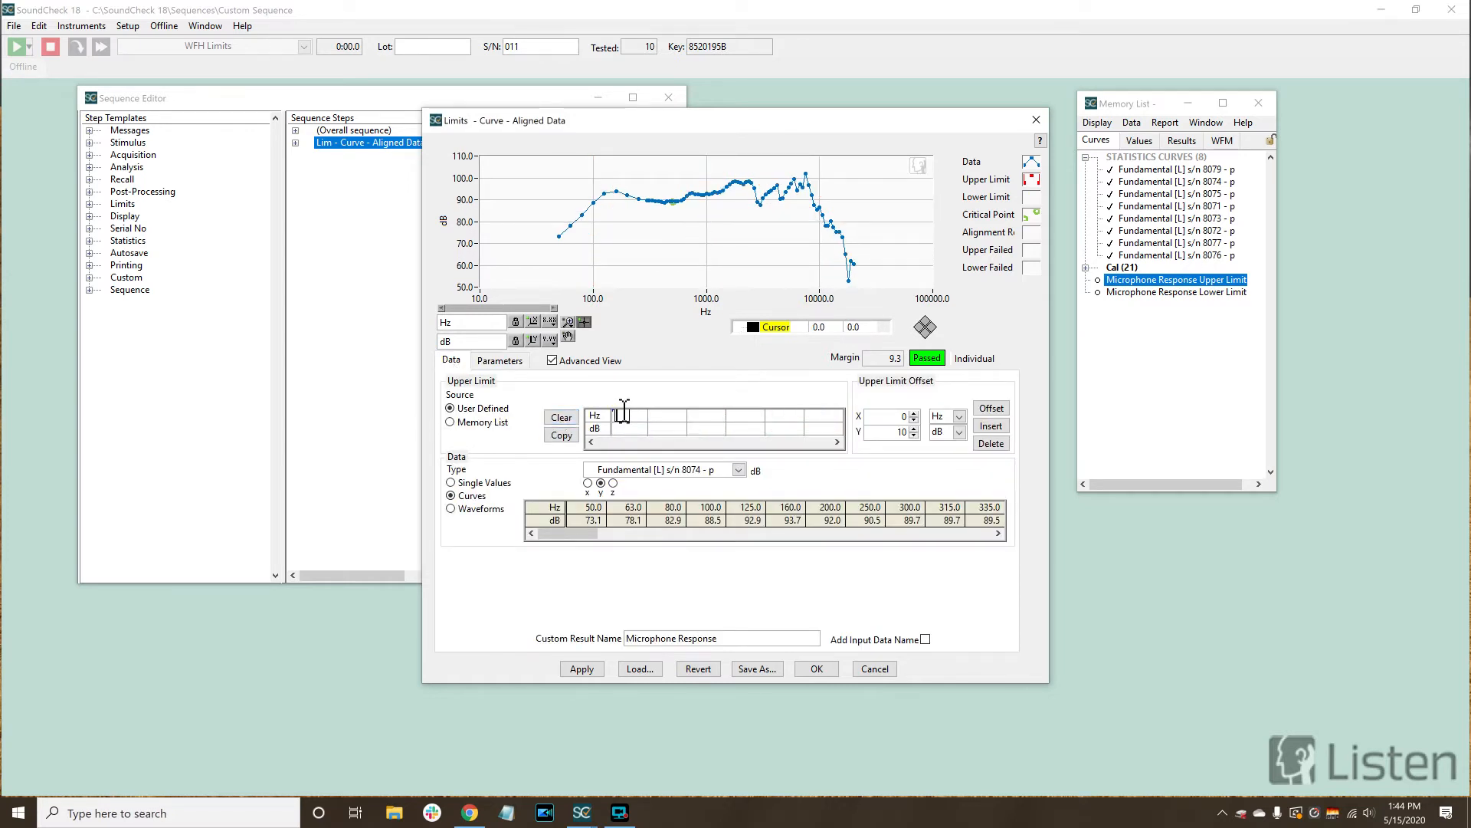
type("100")
key("Return")
type("80")
left_click(573, 671)
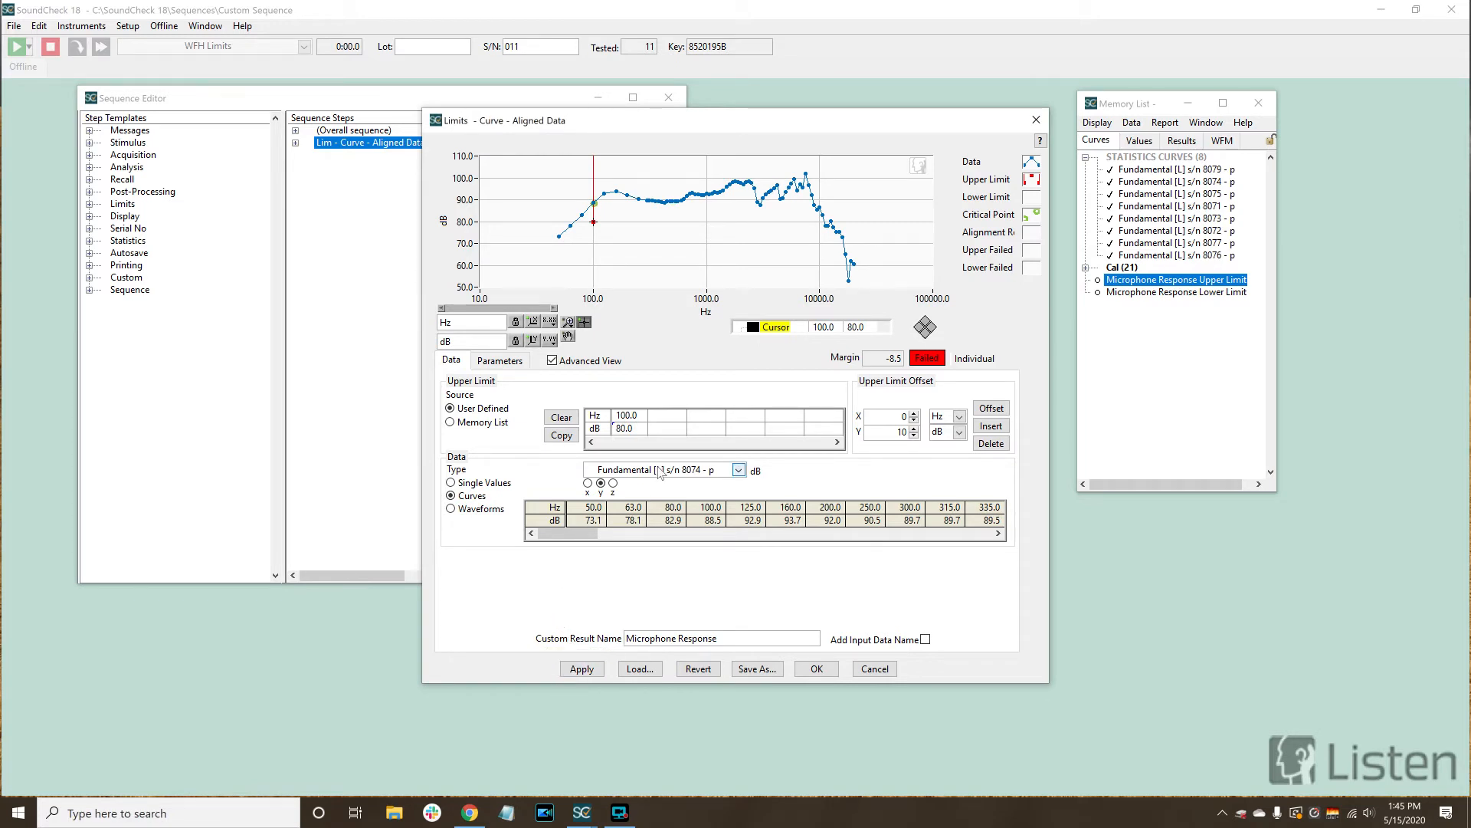
Select the Fundamental [L] s/n 8072 curve as the data and apply the 100 Hz upper limit to it.
left_click(738, 469)
left_click(654, 184)
left_click(581, 668)
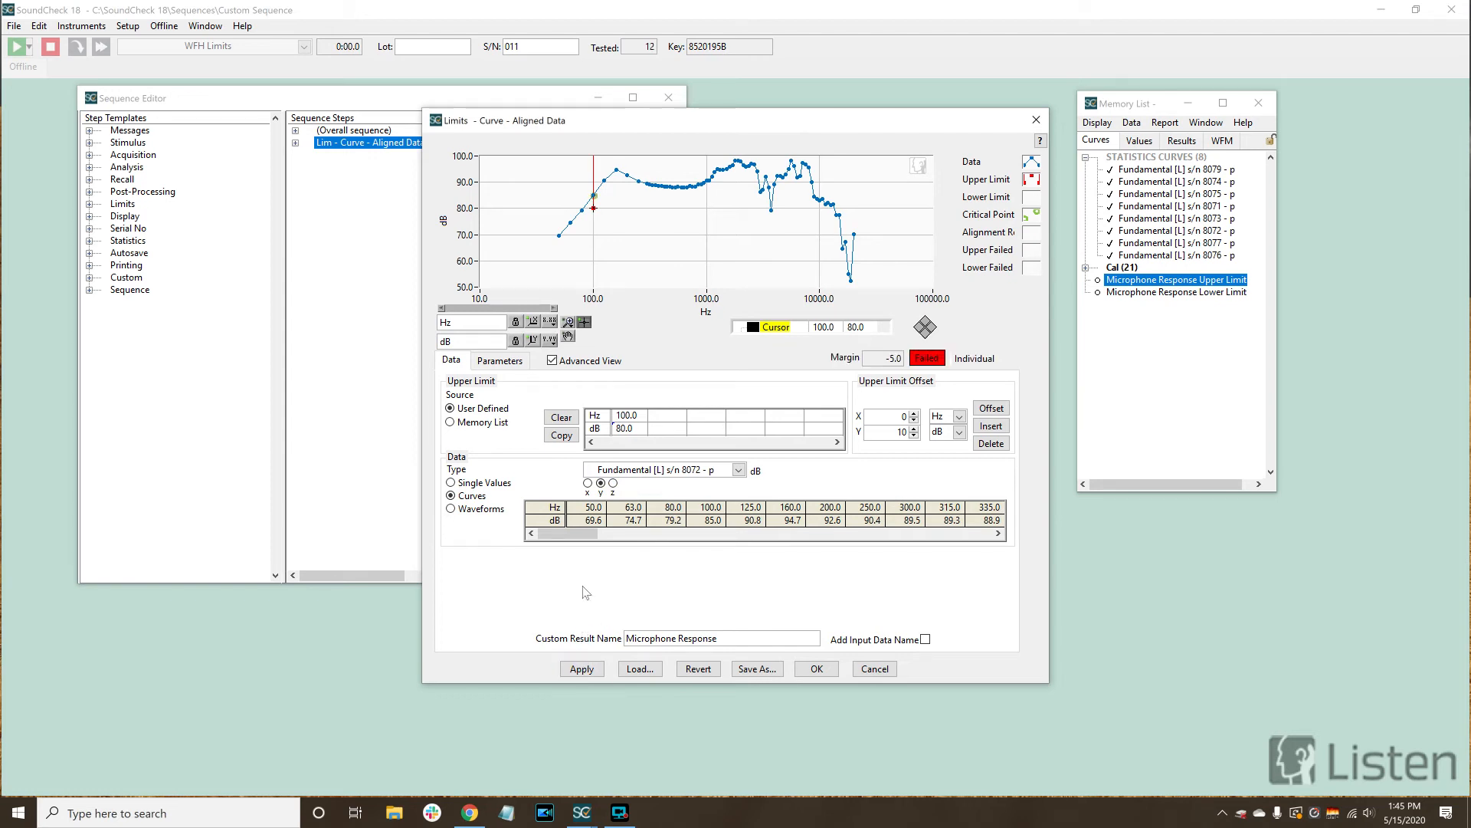
Change the limit alignment to Floating Limits and return to the limit data.
left_click(500, 361)
left_click(549, 426)
left_click(548, 467)
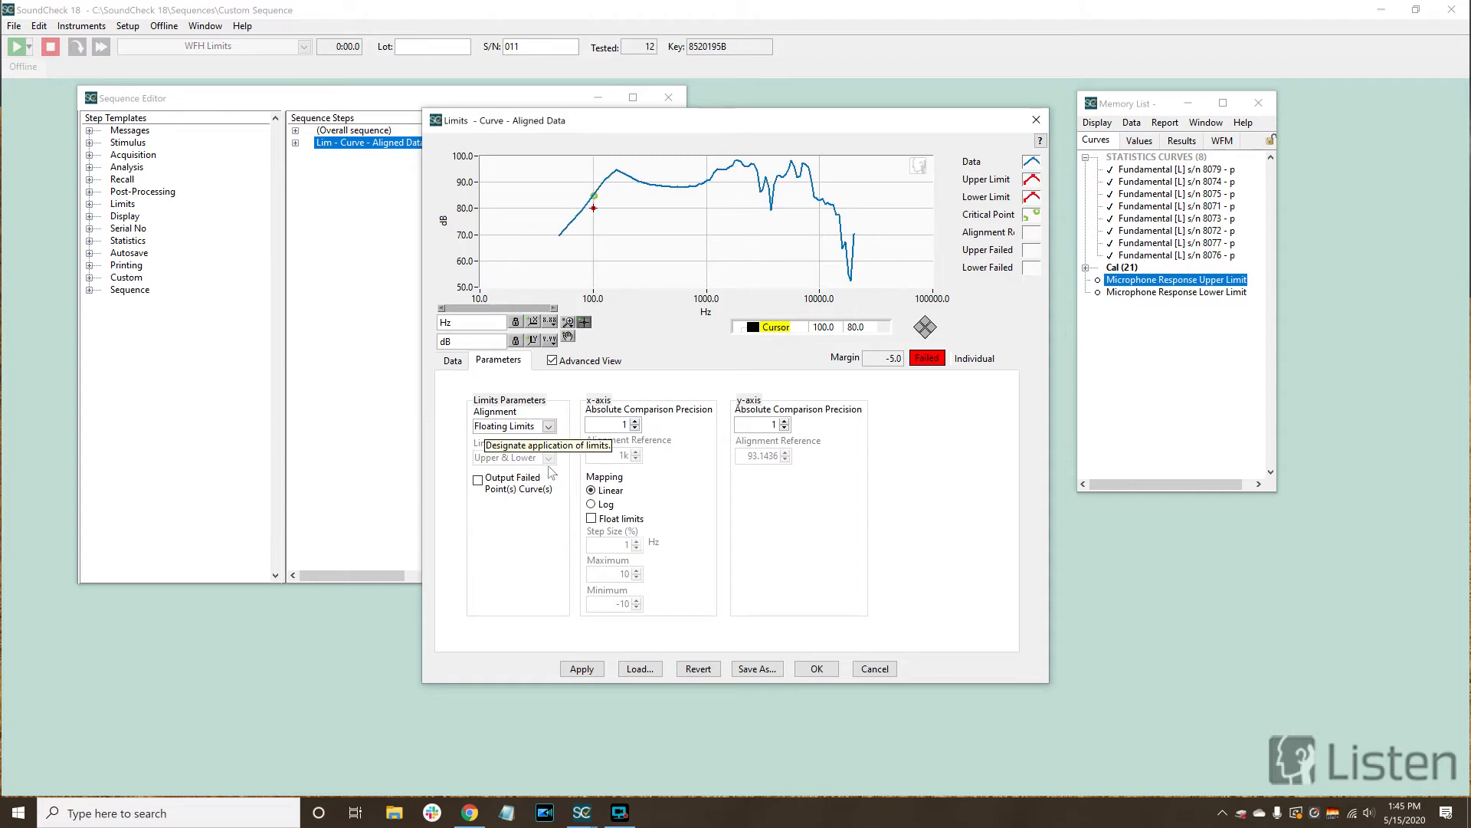
left_click(460, 364)
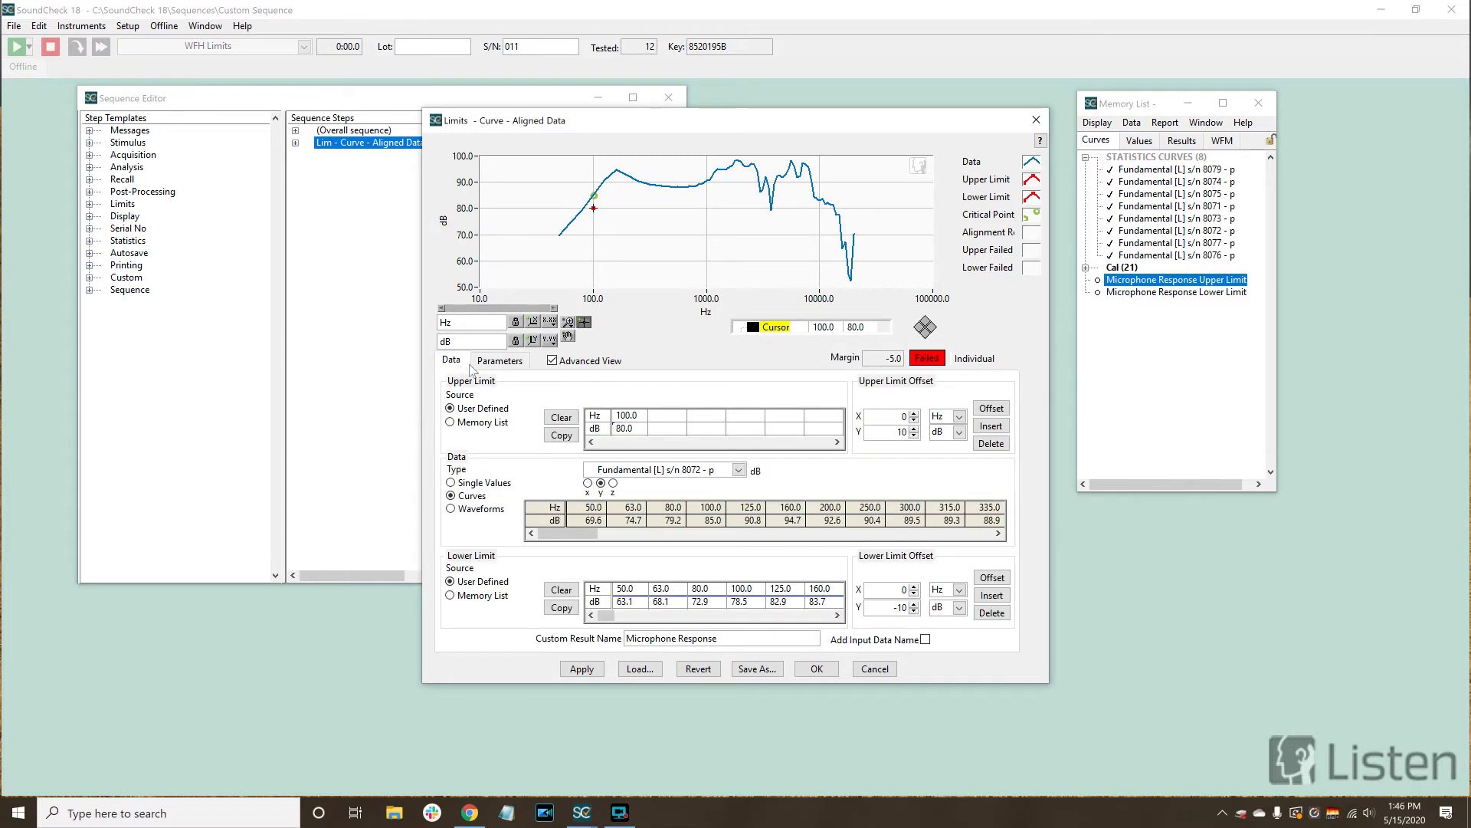
Add a 10 kHz upper limit point and set the level to 20 dB at both 100 Hz and 10 kHz.
left_click(656, 415)
type("10k")
left_click(643, 428)
type("20")
left_click(670, 429)
left_click(569, 476)
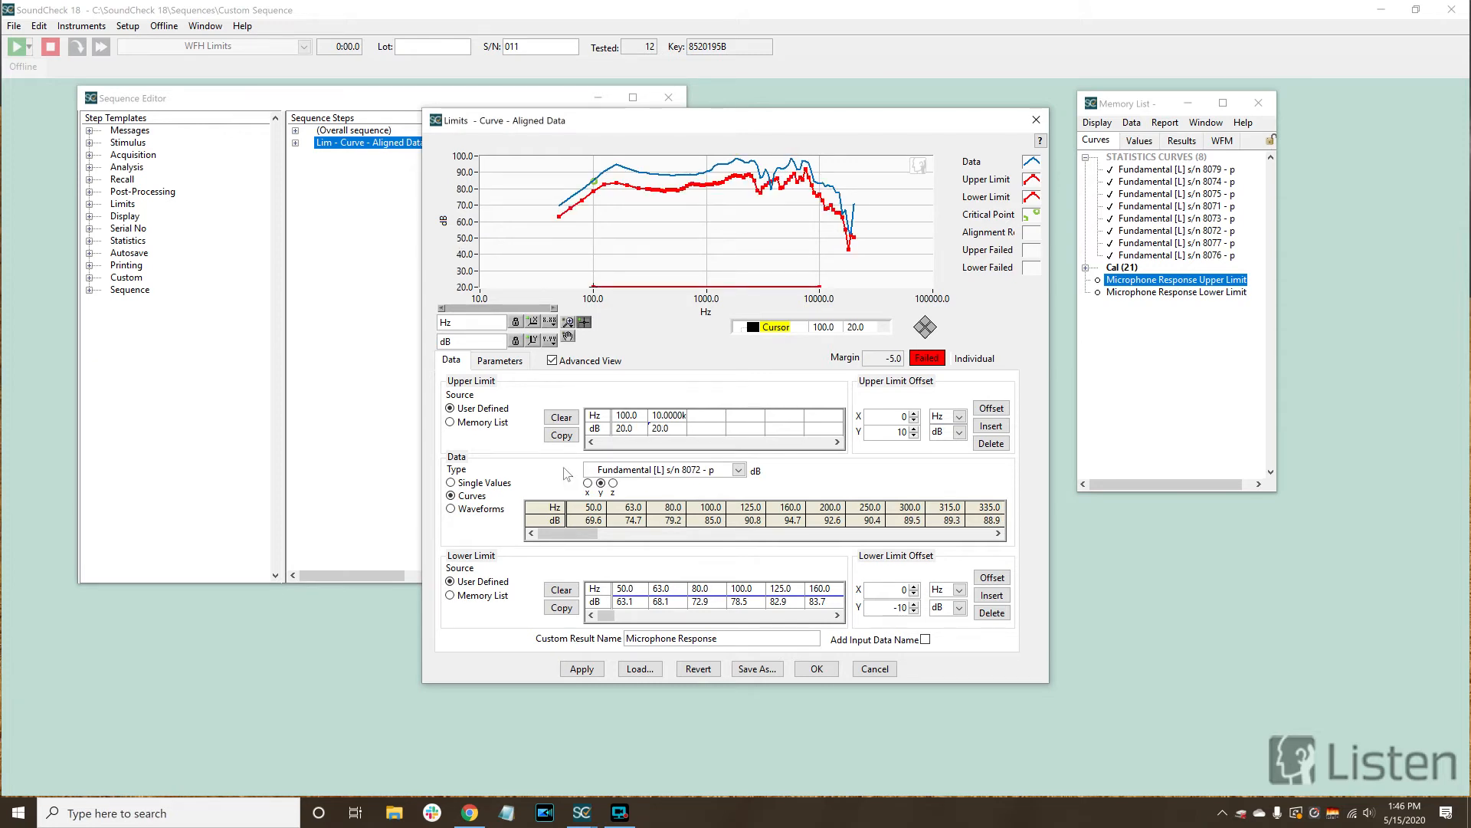
Replace the lower limit with 0 dB points at 100 Hz and 10 kHz, and apply the floating limits.
left_click(561, 590)
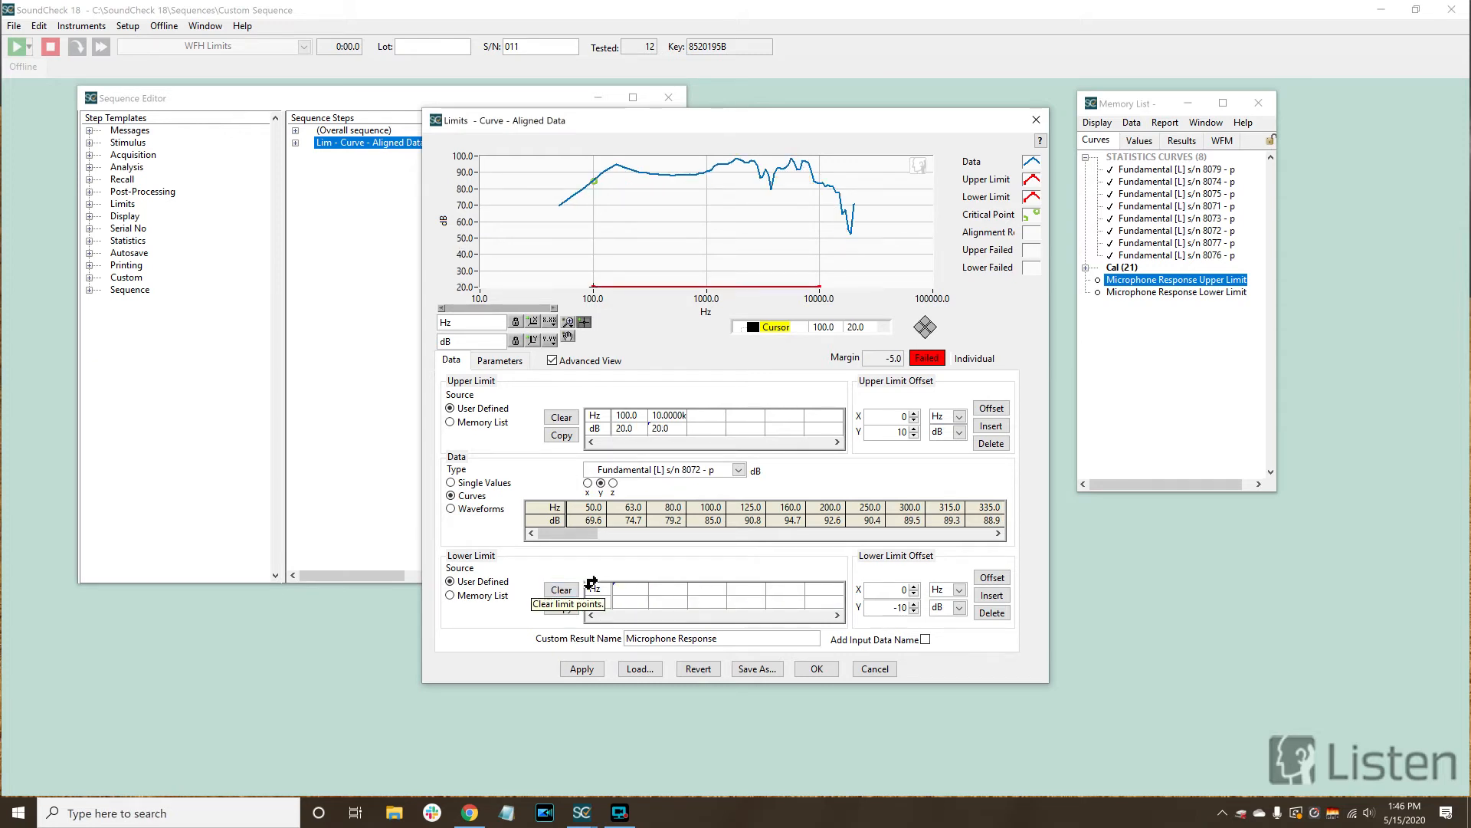
left_click(635, 586)
type("100")
key("Tab")
type("10k")
key("Return")
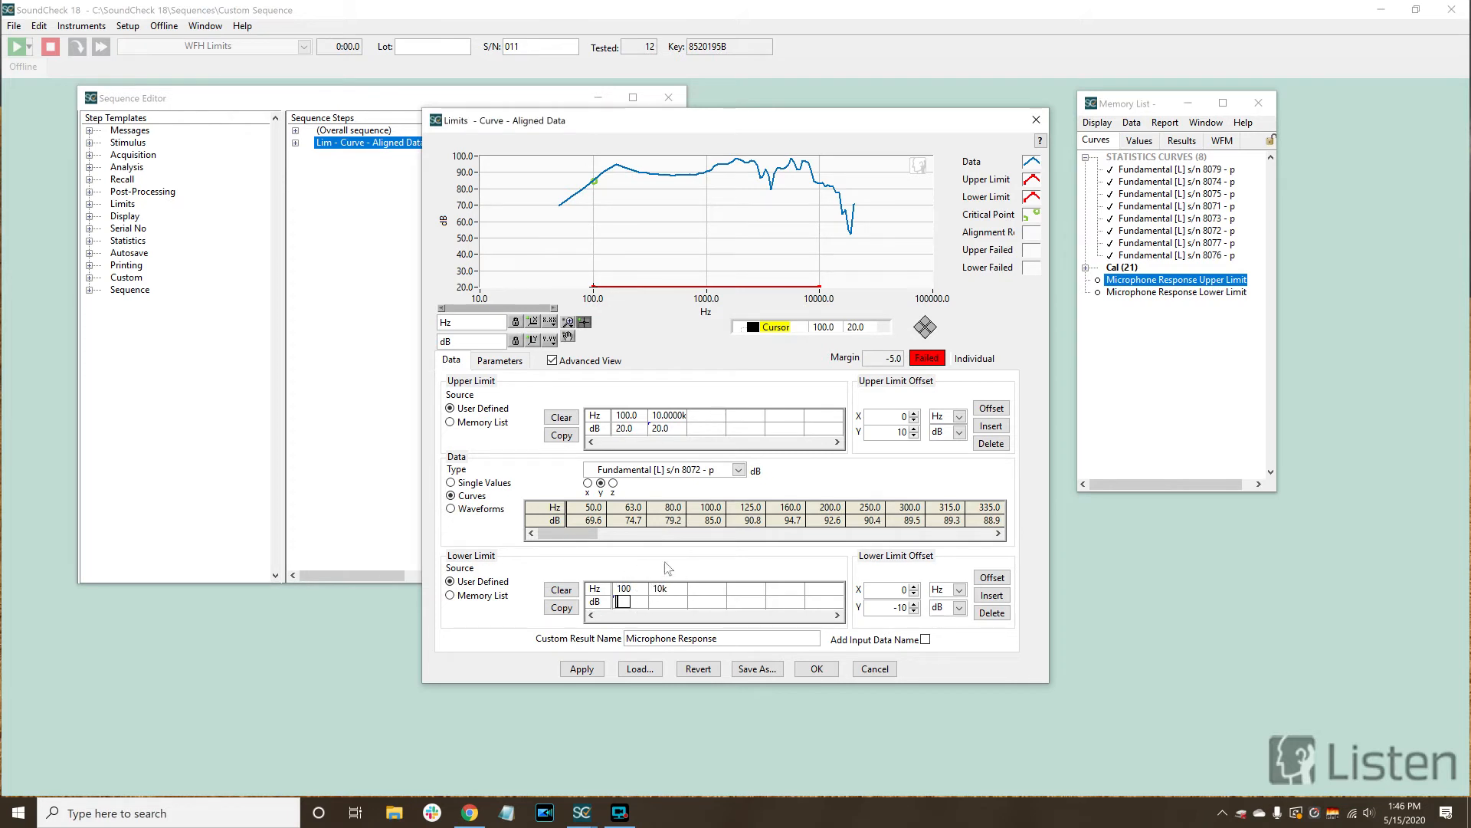
left_click(682, 604)
type("0")
left_click(697, 570)
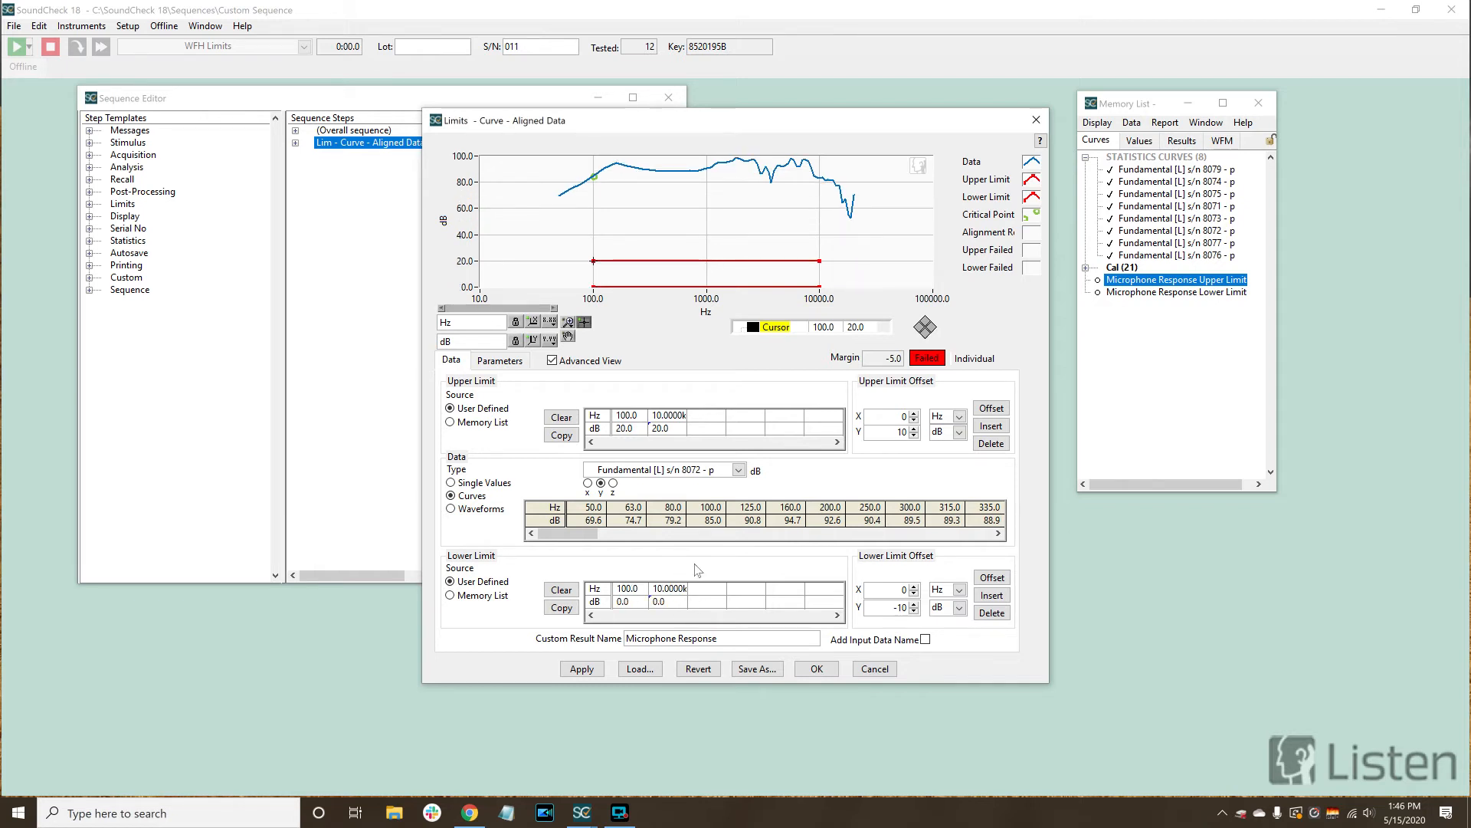
left_click(581, 669)
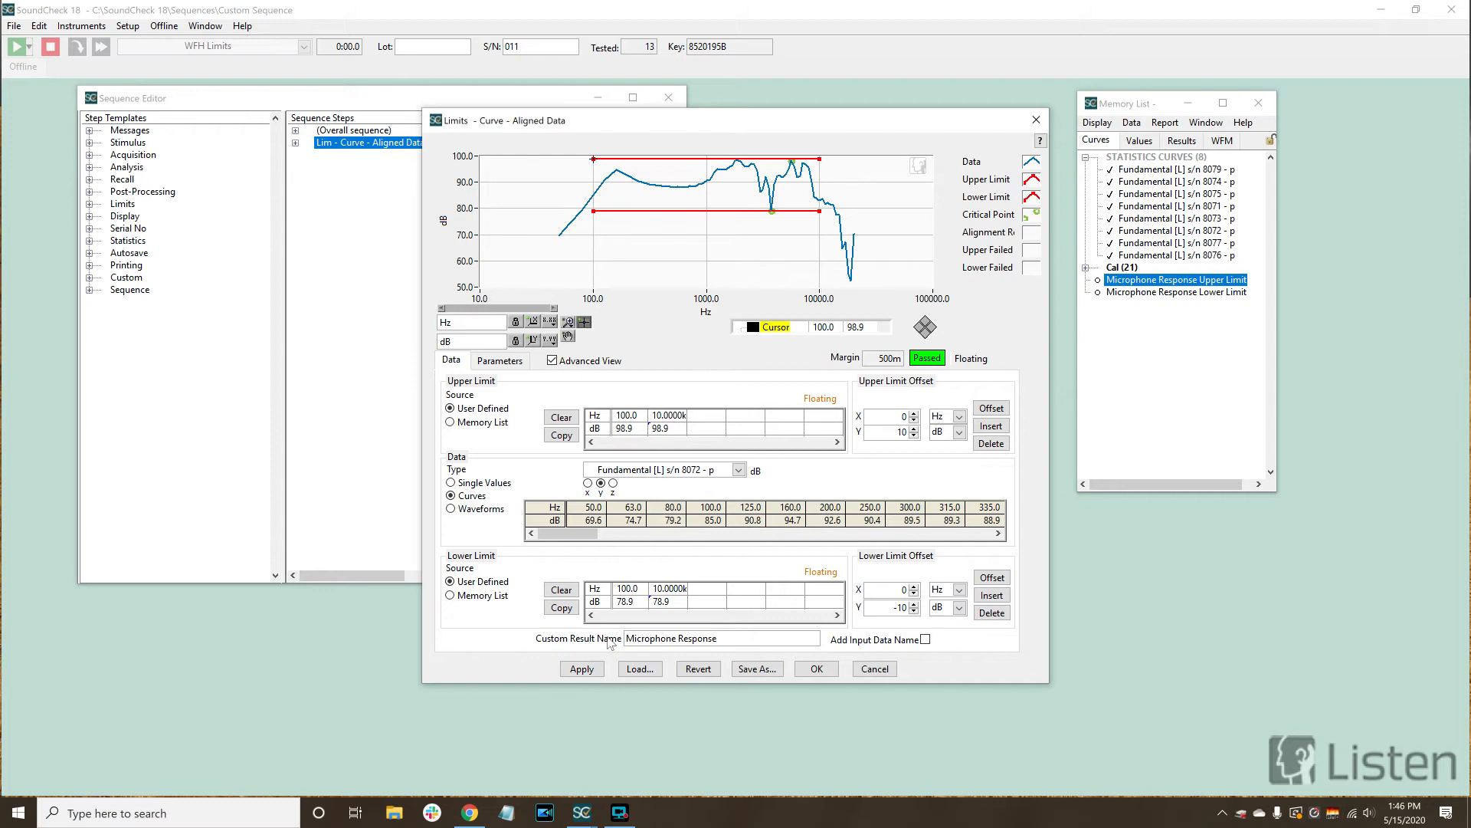
Apply the floating limits to another fundamental curve and to the Fundamental [L] s/n 8079 curve.
left_click(666, 470)
left_click(676, 132)
left_click(582, 668)
left_click(613, 466)
left_click(659, 113)
left_click(580, 668)
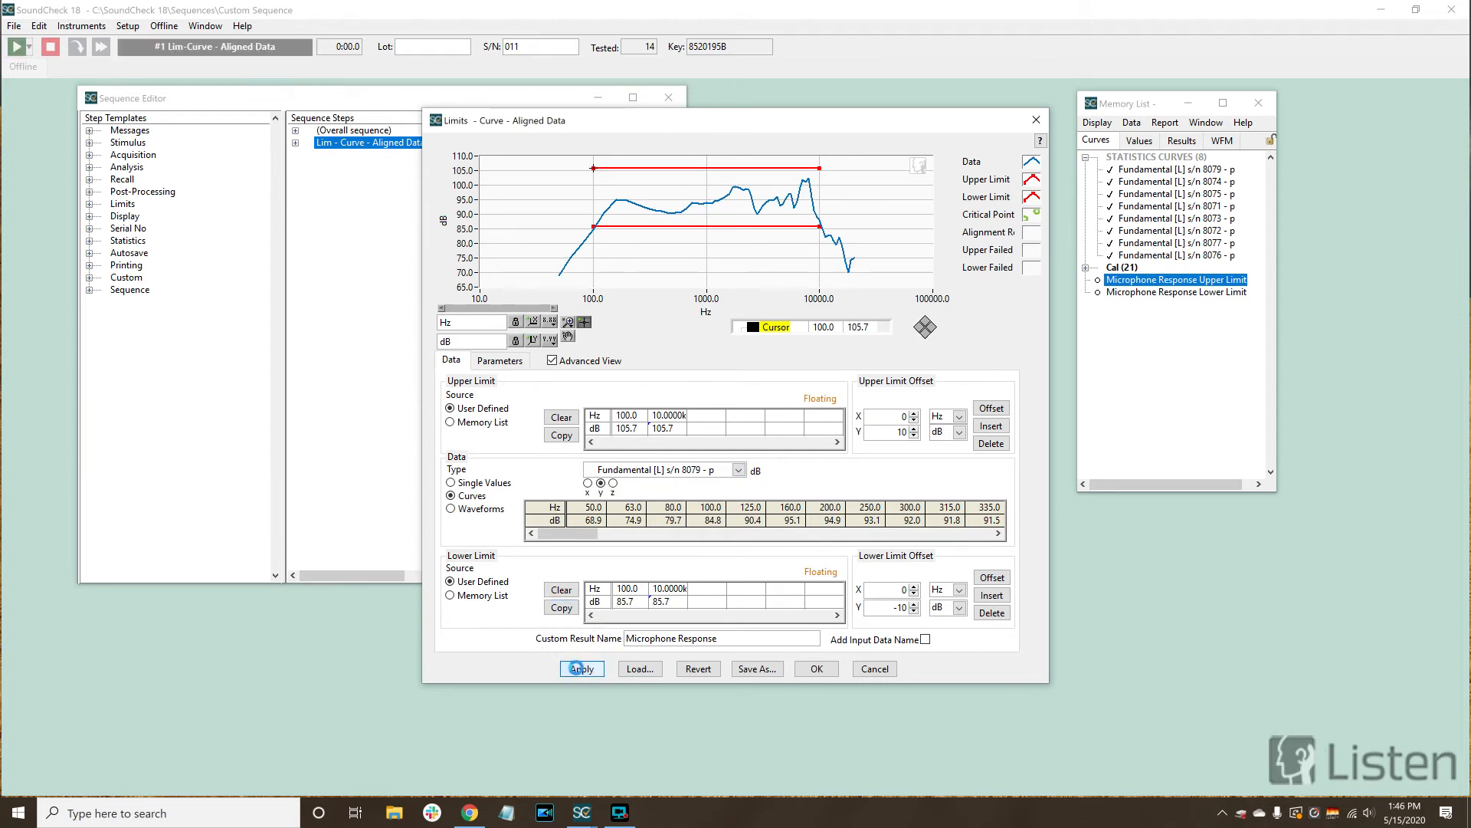
Set the upper limit to 80 dB and the lower limit to 60 dB at both 100 Hz and 10 kHz.
double_click(627, 428)
type("80")
left_click(674, 428)
double_click(674, 427)
type("80")
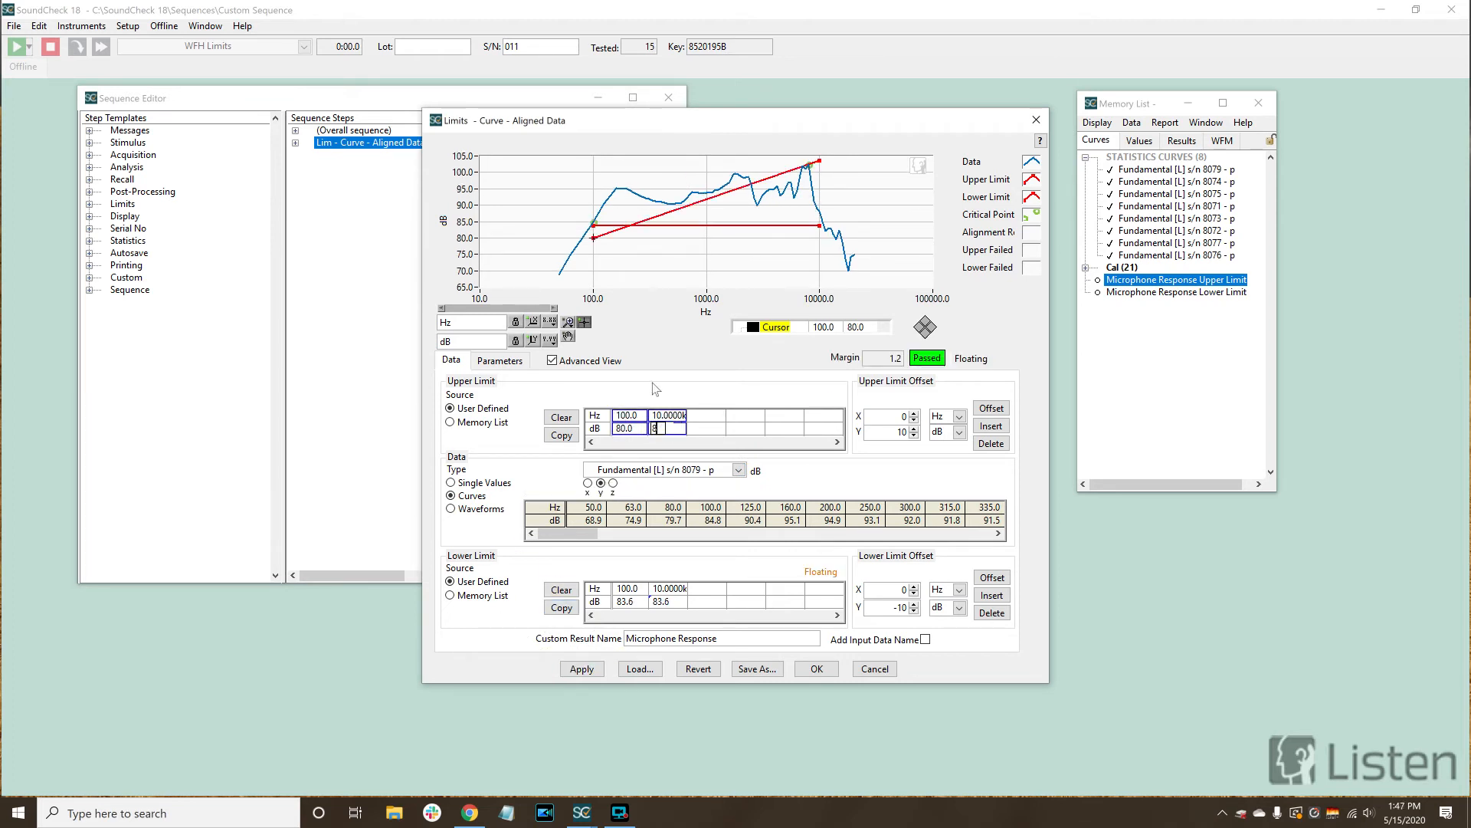
double_click(627, 601)
type("60")
double_click(667, 601)
type("60")
left_click(645, 559)
Change the limit alignment to Floating Data and apply the limits to the curve.
left_click(514, 362)
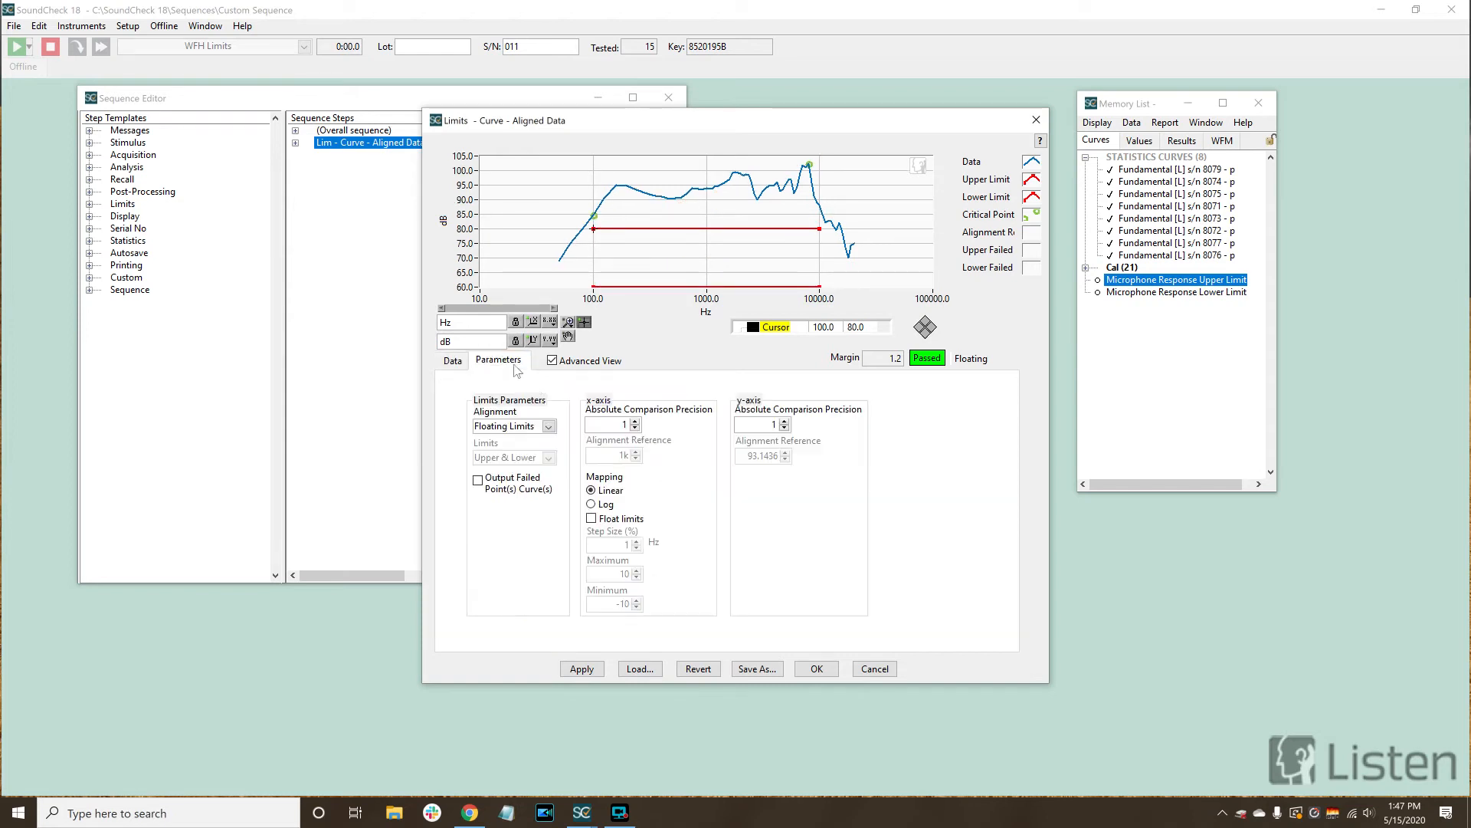
left_click(548, 427)
left_click(552, 481)
left_click(460, 365)
left_click(581, 669)
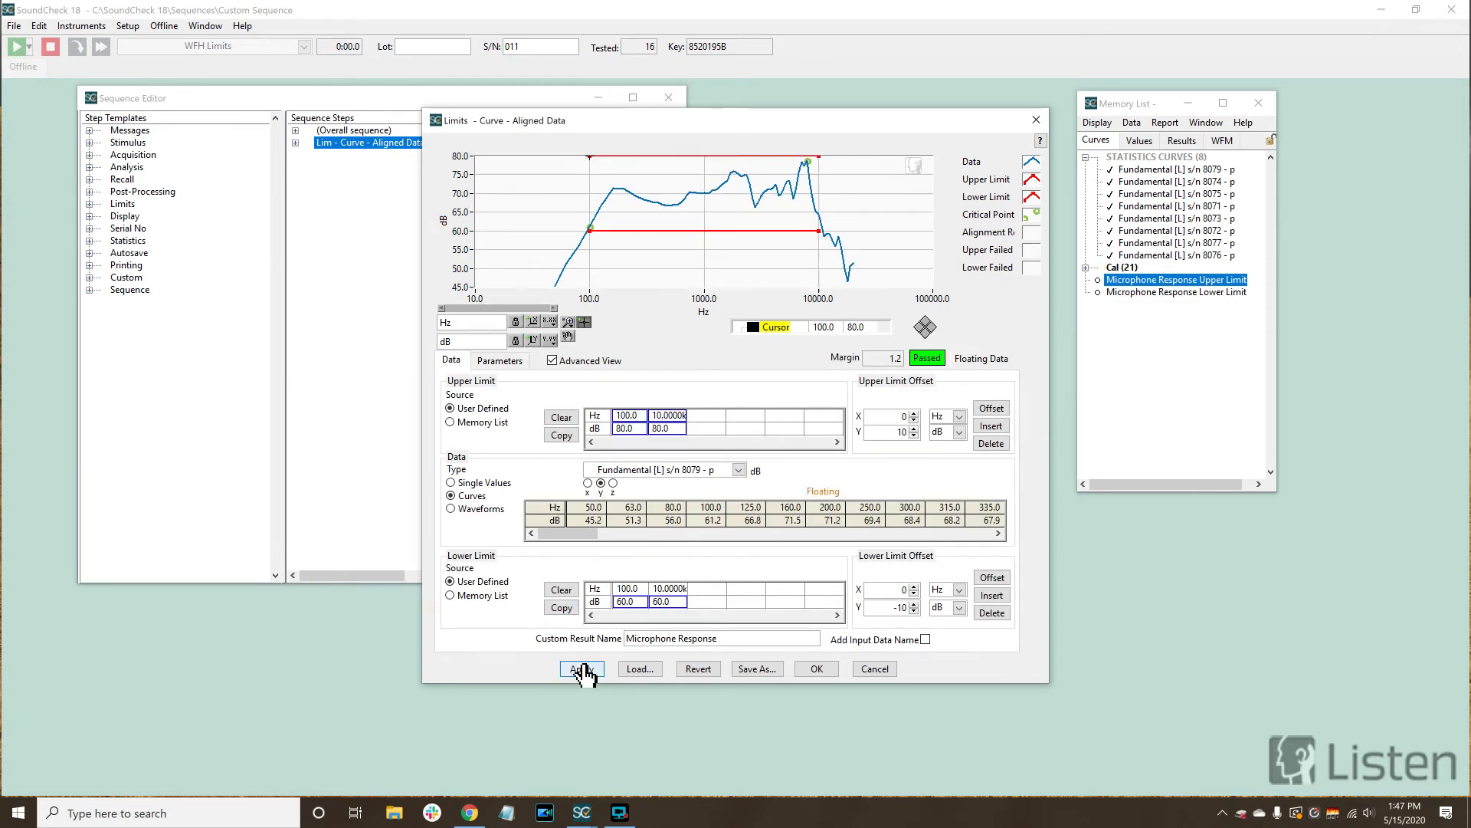
Select the Fundamental [L] s/n 8073 curve as the data and apply the floating-data limits to it.
left_click(651, 469)
left_click(646, 159)
left_click(580, 669)
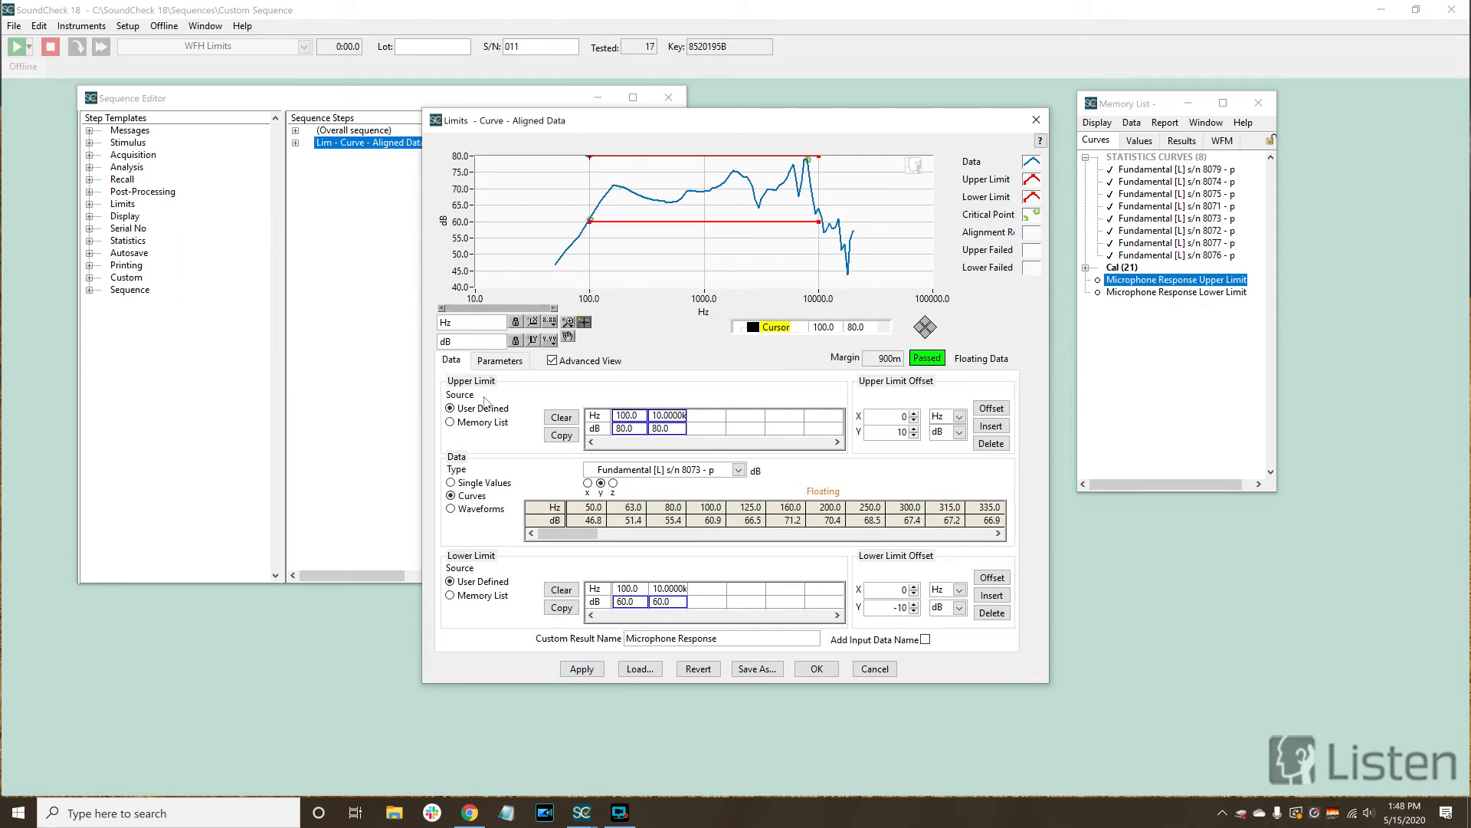
Change the limit alignment to Aligned Limits and set the y-axis alignment reference to 90.
left_click(498, 362)
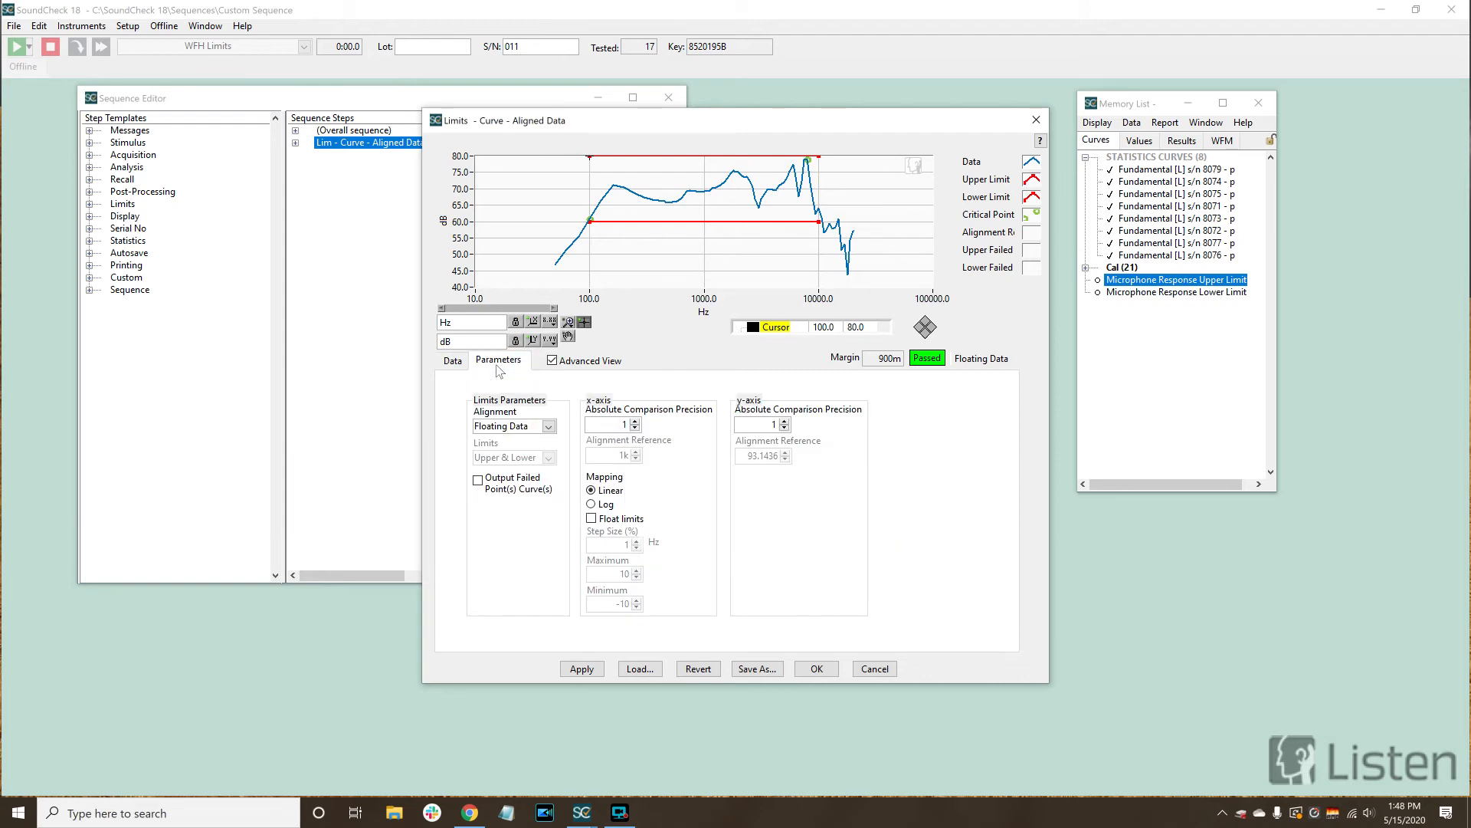
left_click(549, 426)
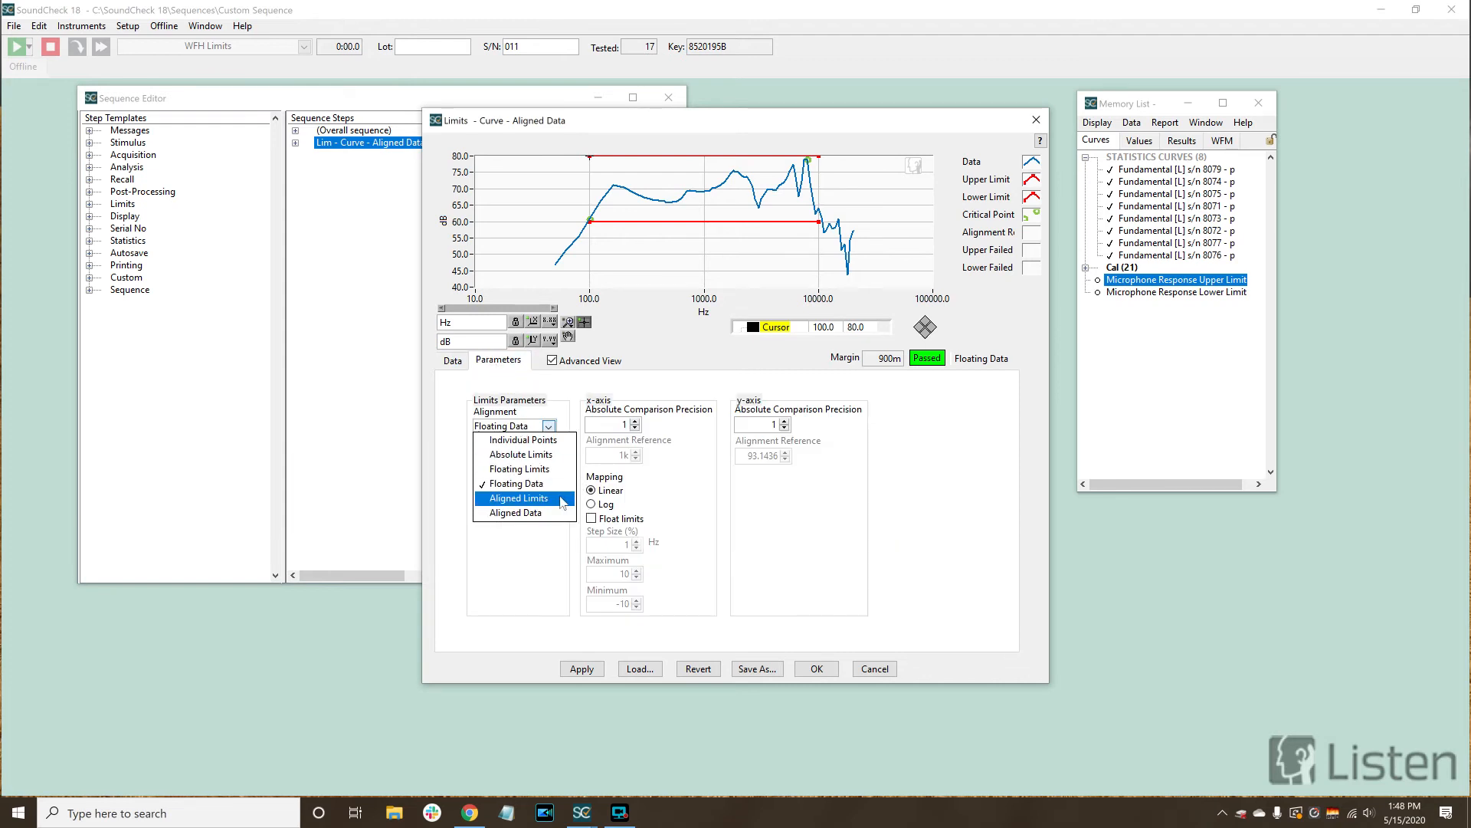
left_click(571, 500)
left_click(548, 426)
left_click(555, 512)
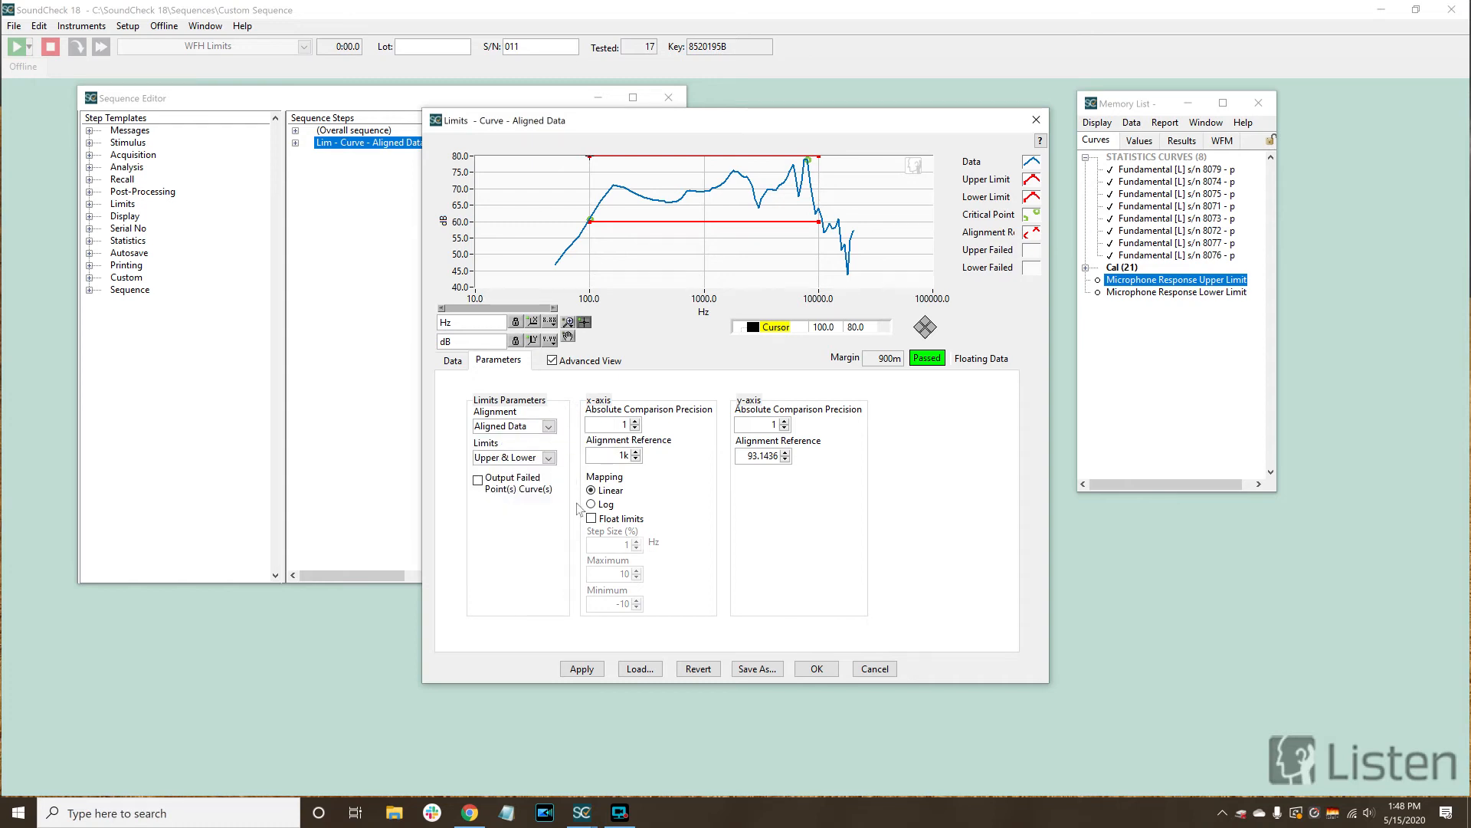
left_click(550, 427)
left_click(567, 499)
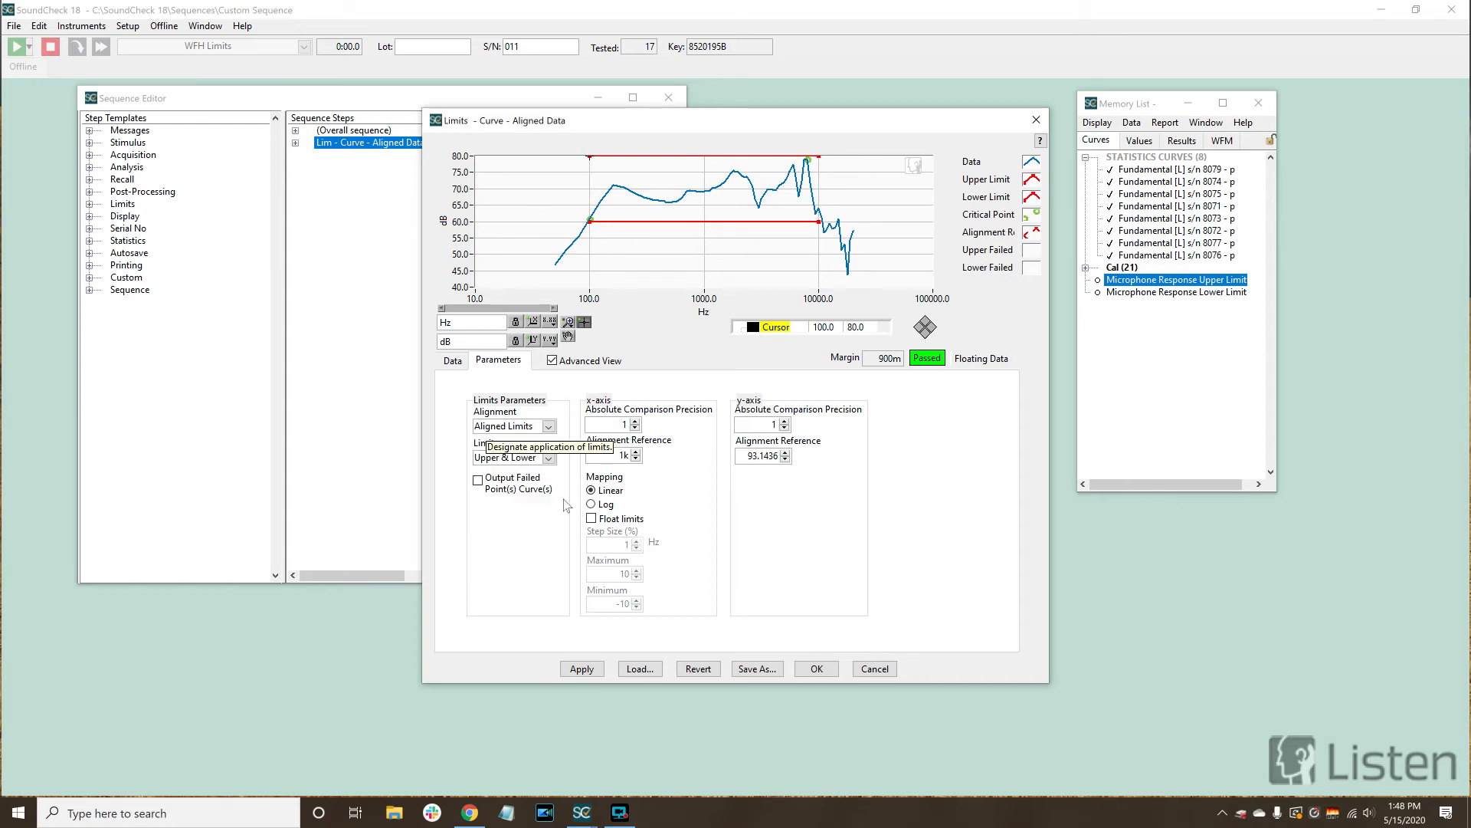
double_click(745, 455)
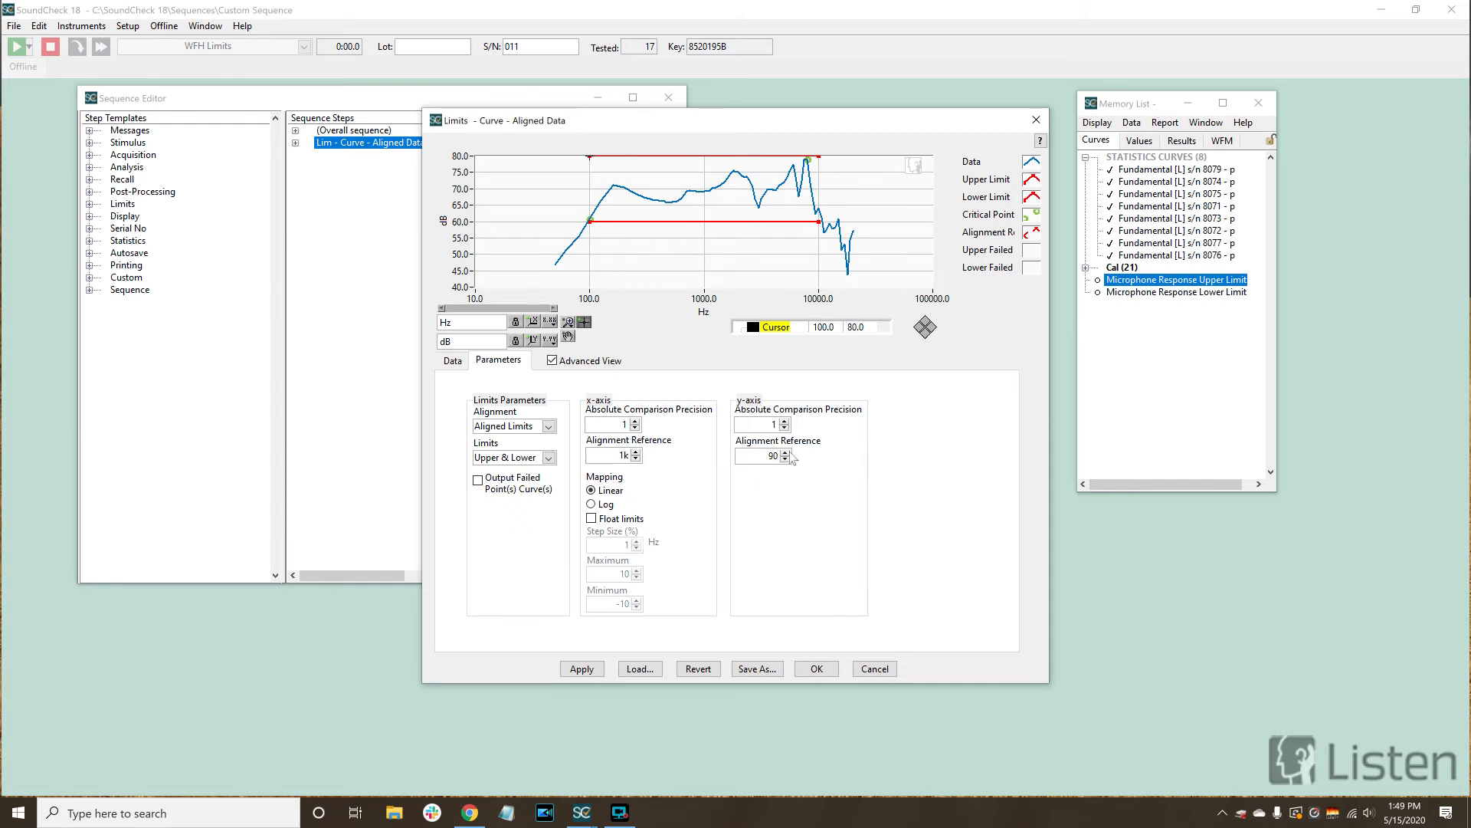
Set the user-defined upper limit to 100 dB at both 100 Hz and 10 kHz.
left_click(454, 360)
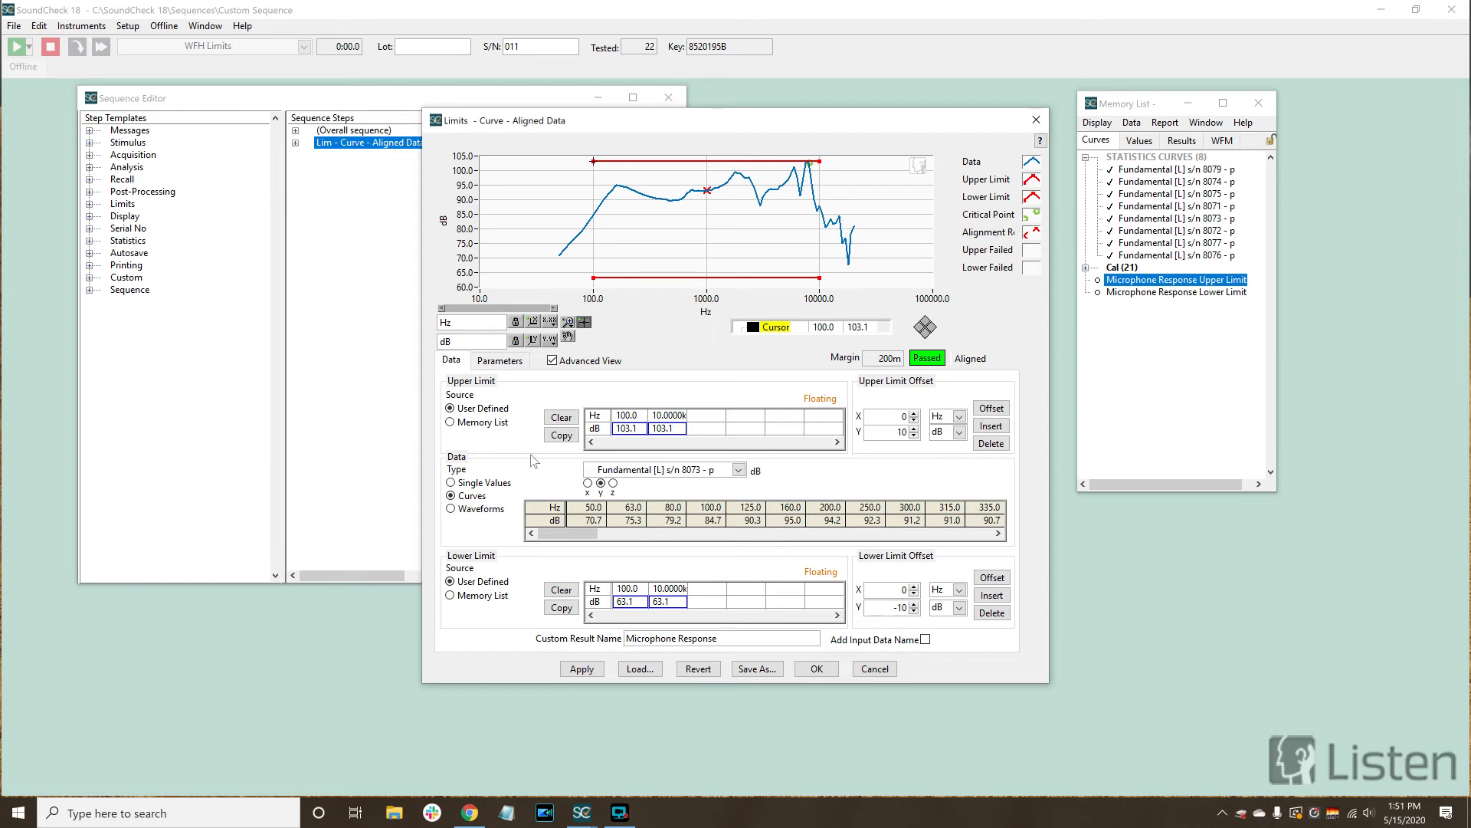
double_click(627, 428)
type("100")
left_click(674, 428)
double_click(674, 427)
type("100")
key("Return")
Set the lower limit to 80 dB at both 100 Hz and 10 kHz, and apply the aligned limits.
double_click(624, 601)
type("80")
key("Return")
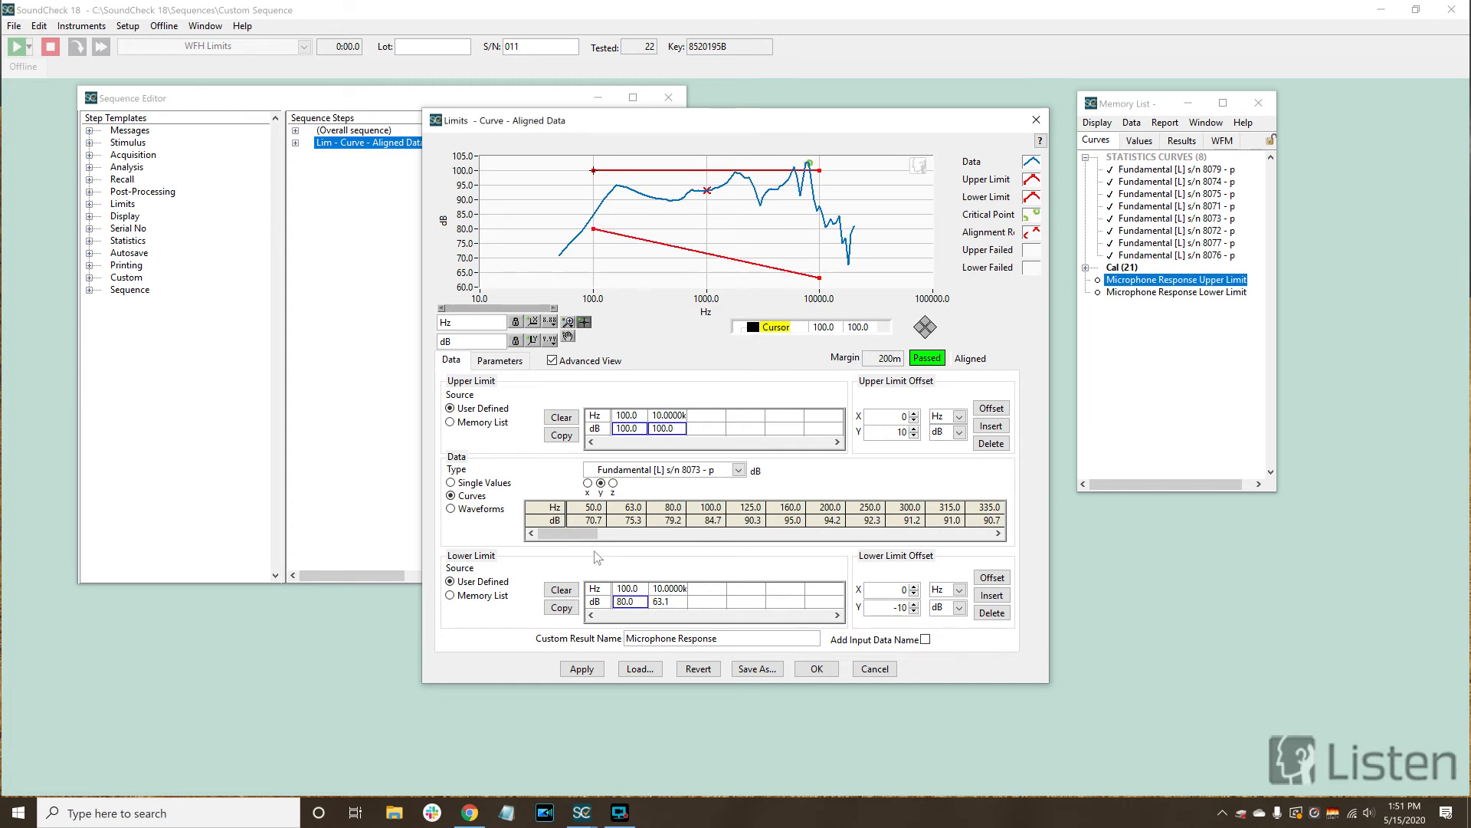
double_click(666, 601)
type("80")
key("Return")
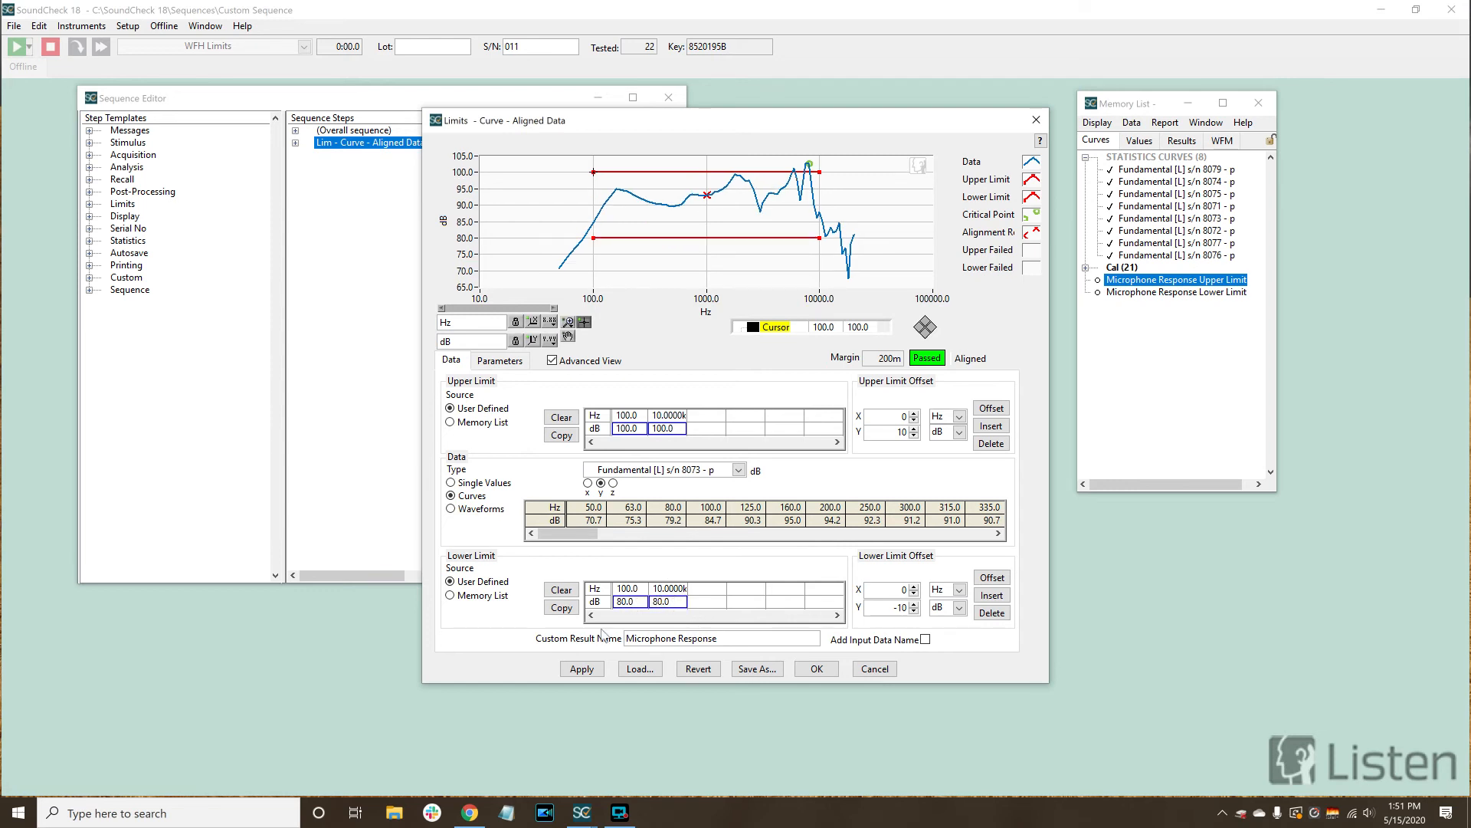
left_click(576, 671)
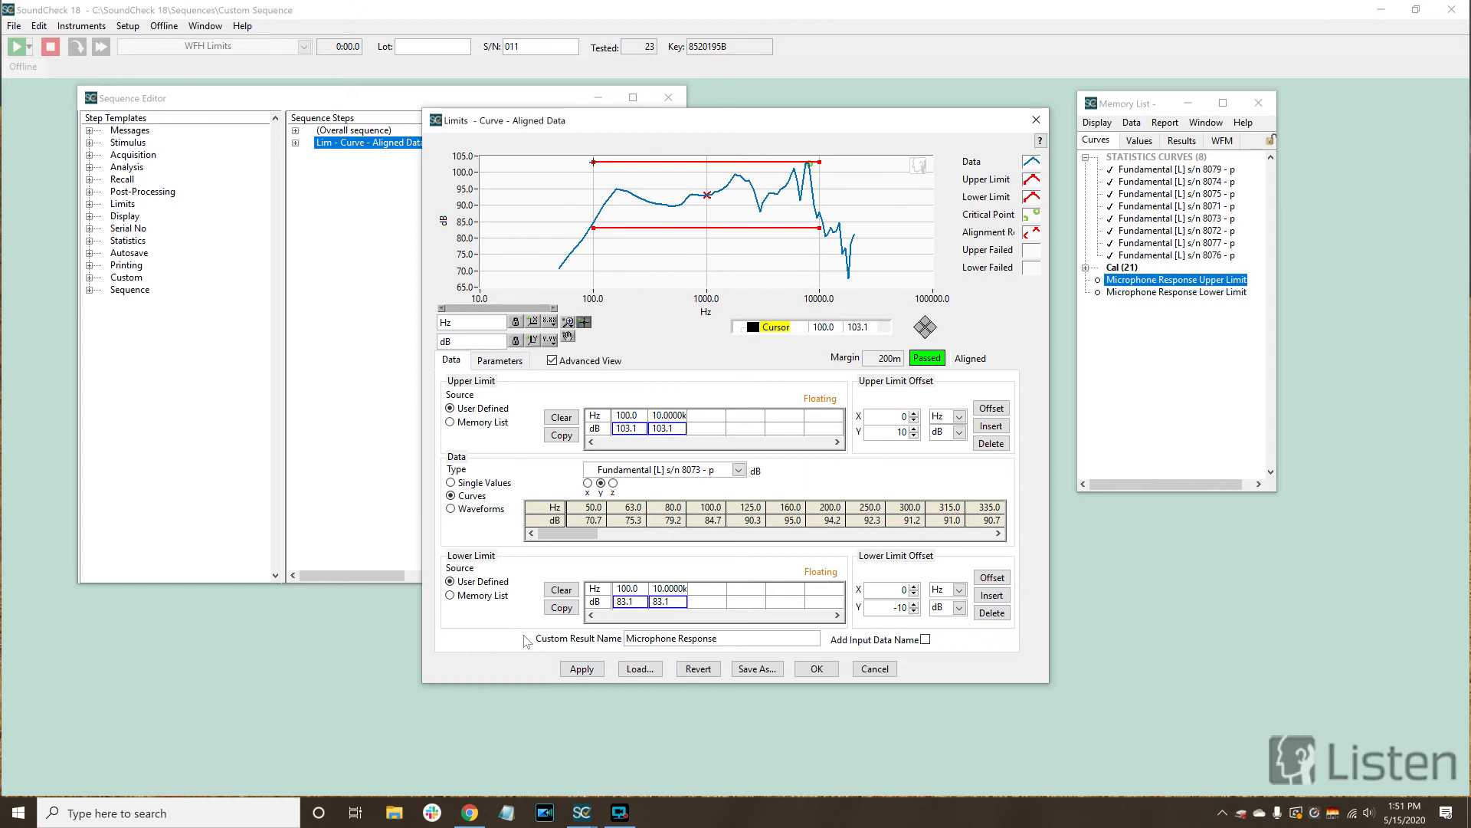
Switch the data to the Fundamental [L] s/n 8072 curve and apply the aligned limits to it.
left_click(738, 469)
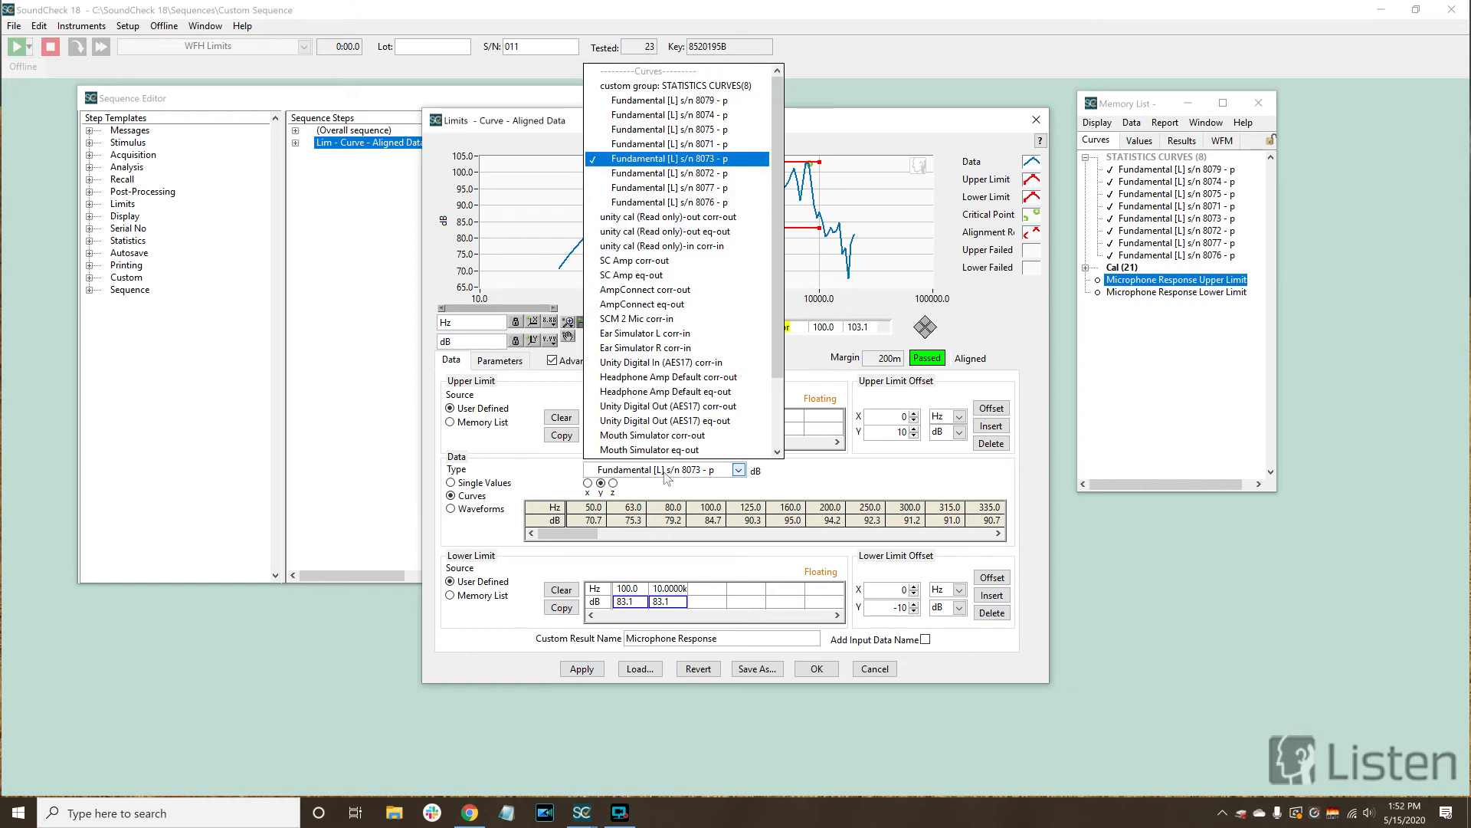
left_click(667, 173)
left_click(582, 667)
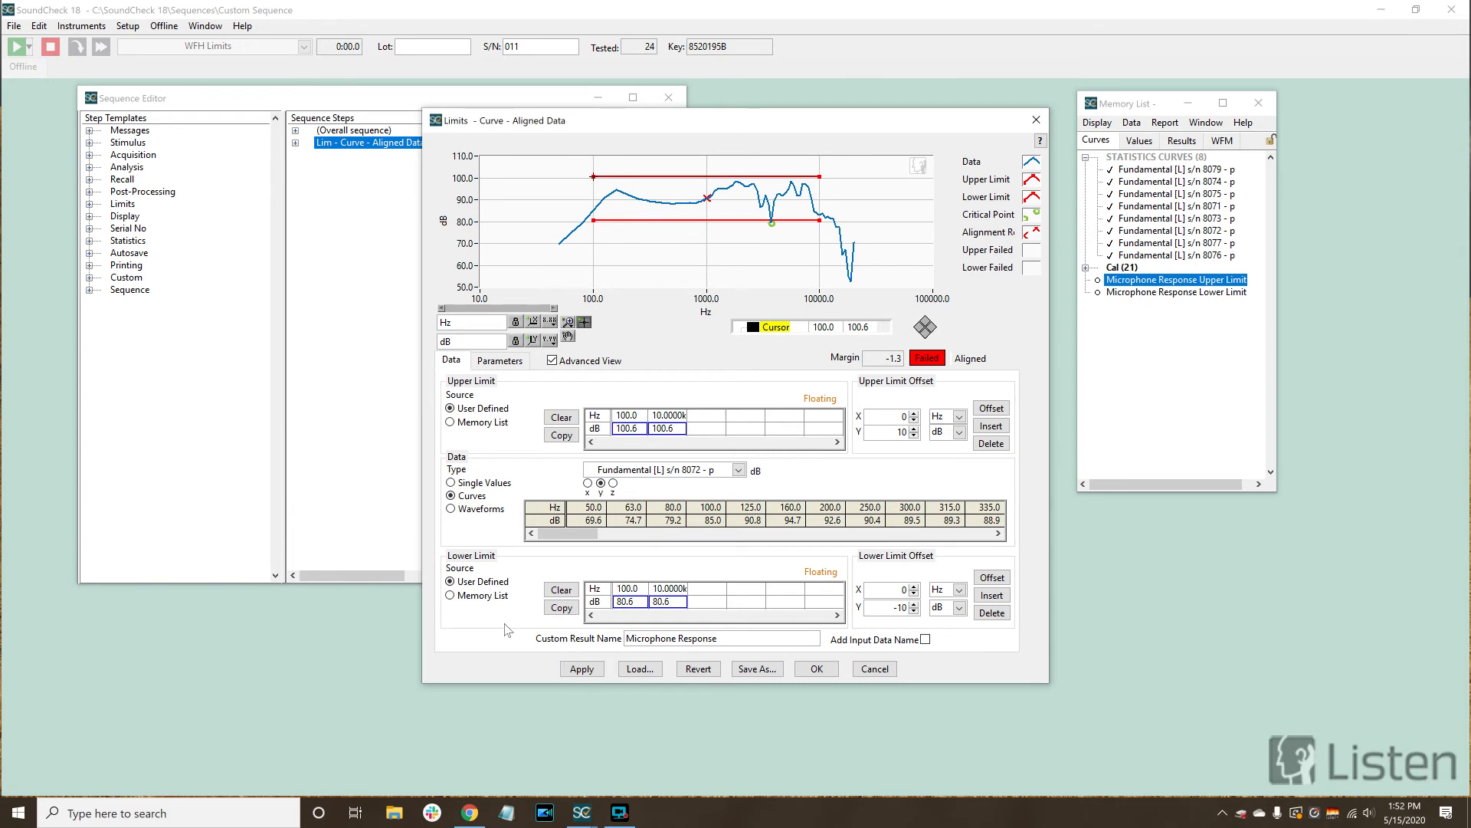
Change the alignment to Aligned Data with a y-axis reference of 95, apply it, and accept the limits step.
left_click(509, 360)
left_click(547, 426)
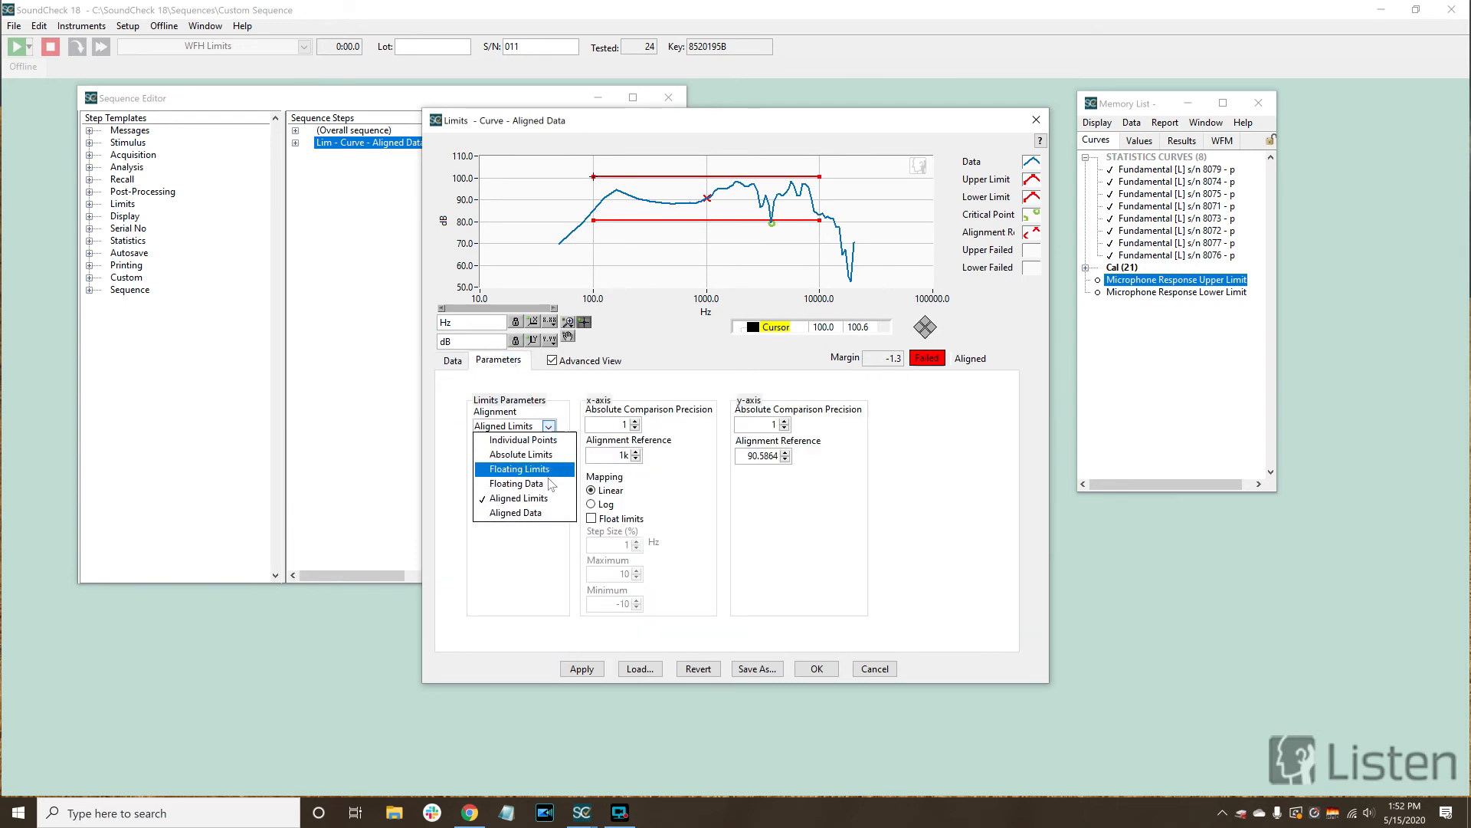
left_click(521, 515)
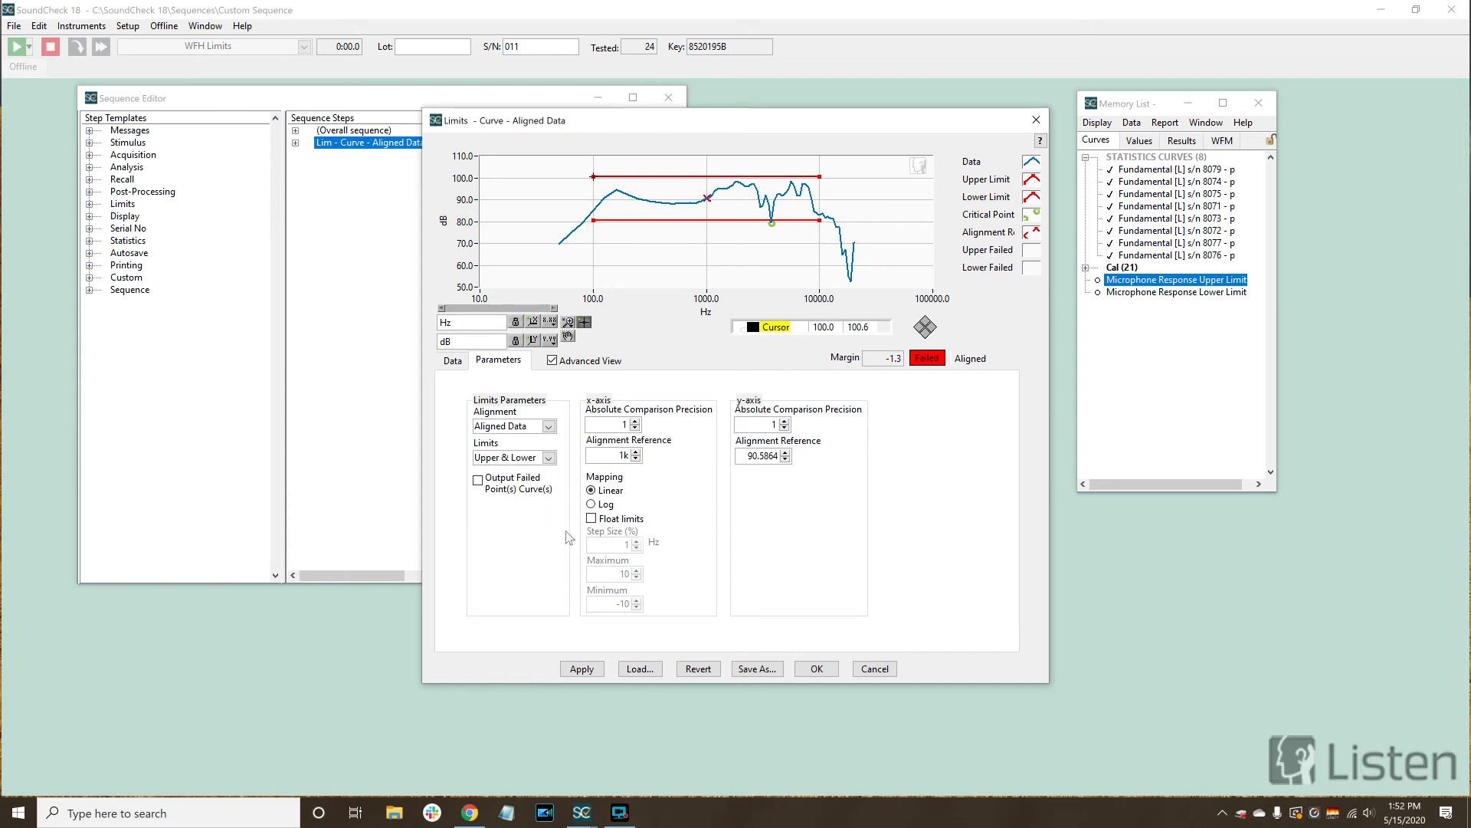
double_click(763, 455)
type("95")
left_click(591, 675)
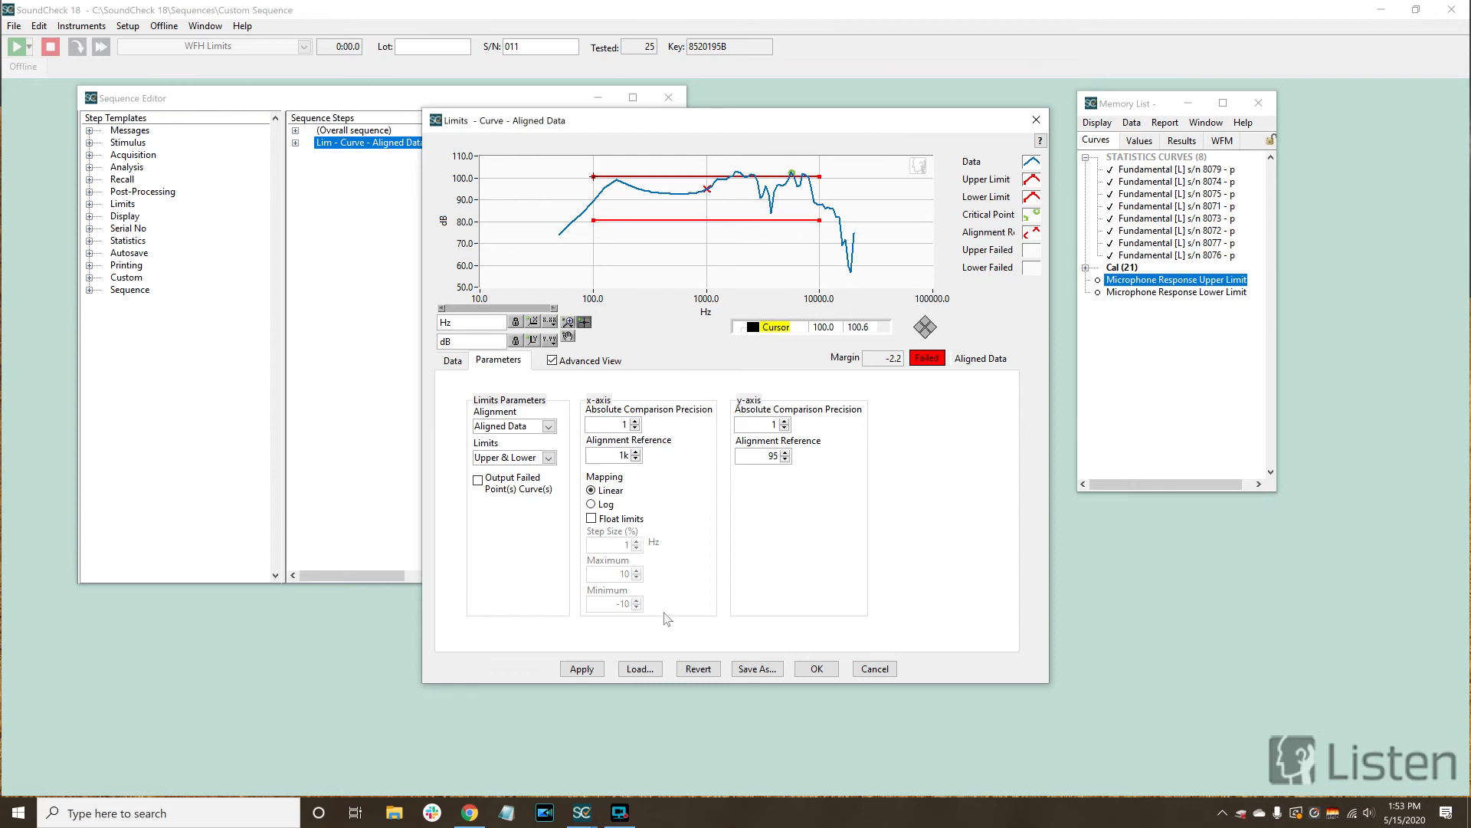
left_click(817, 669)
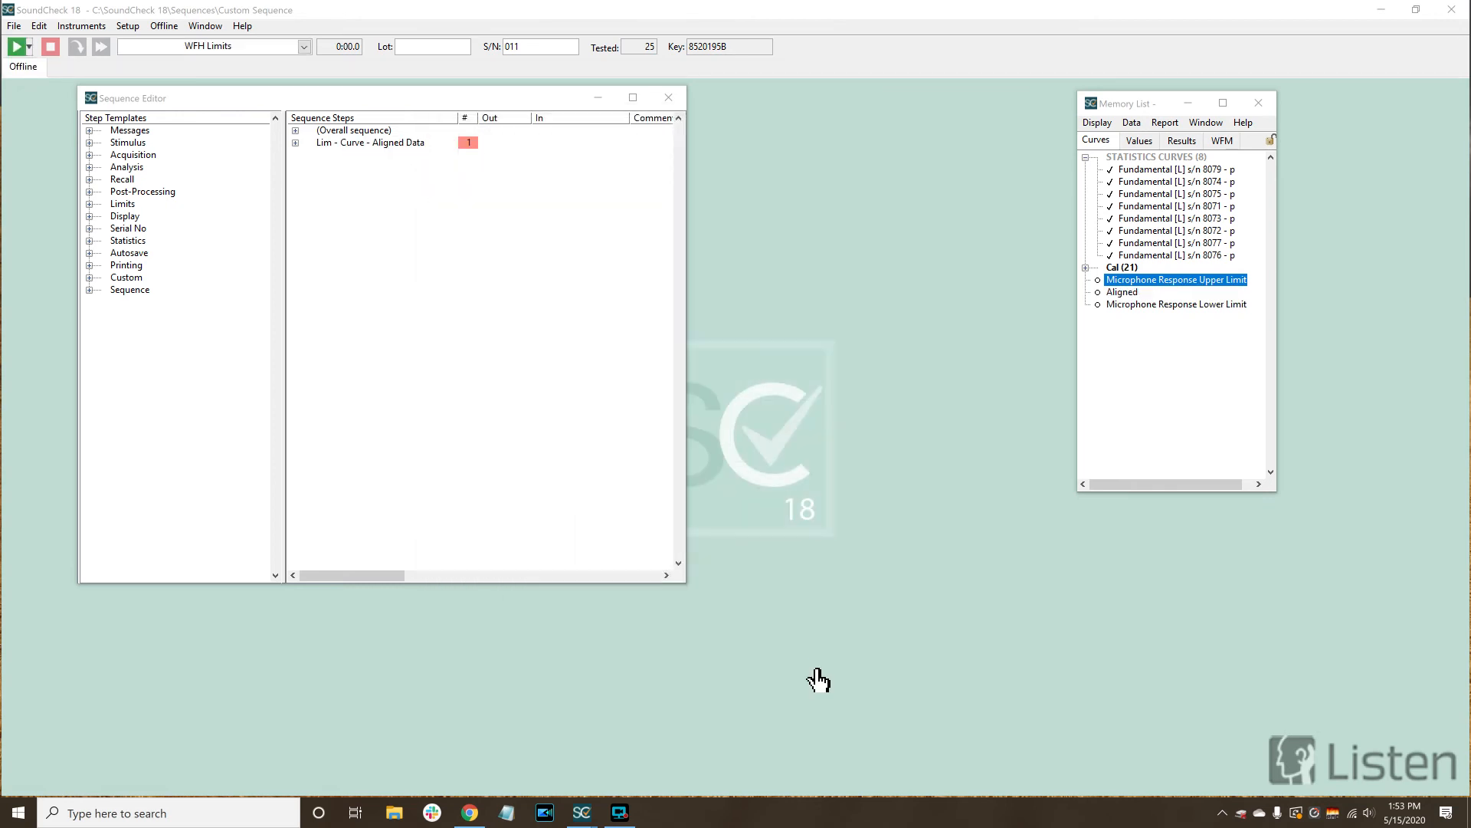
Insert a Stweep - 20k-20Hz (R10) stimulus step before the limits step, using the Amp ch 1 output.
left_click(88, 142)
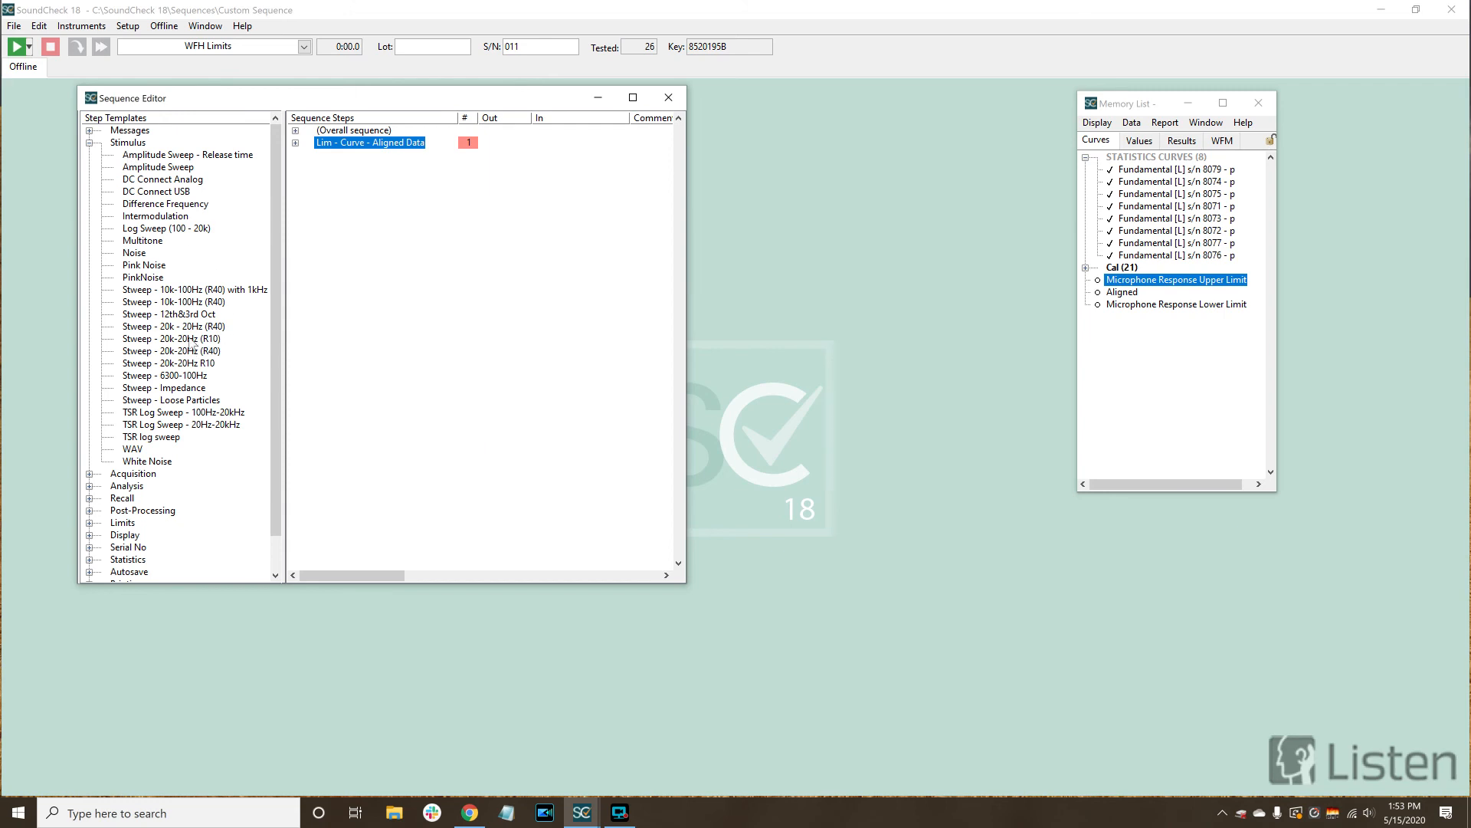
left_click_drag(188, 343, 376, 149)
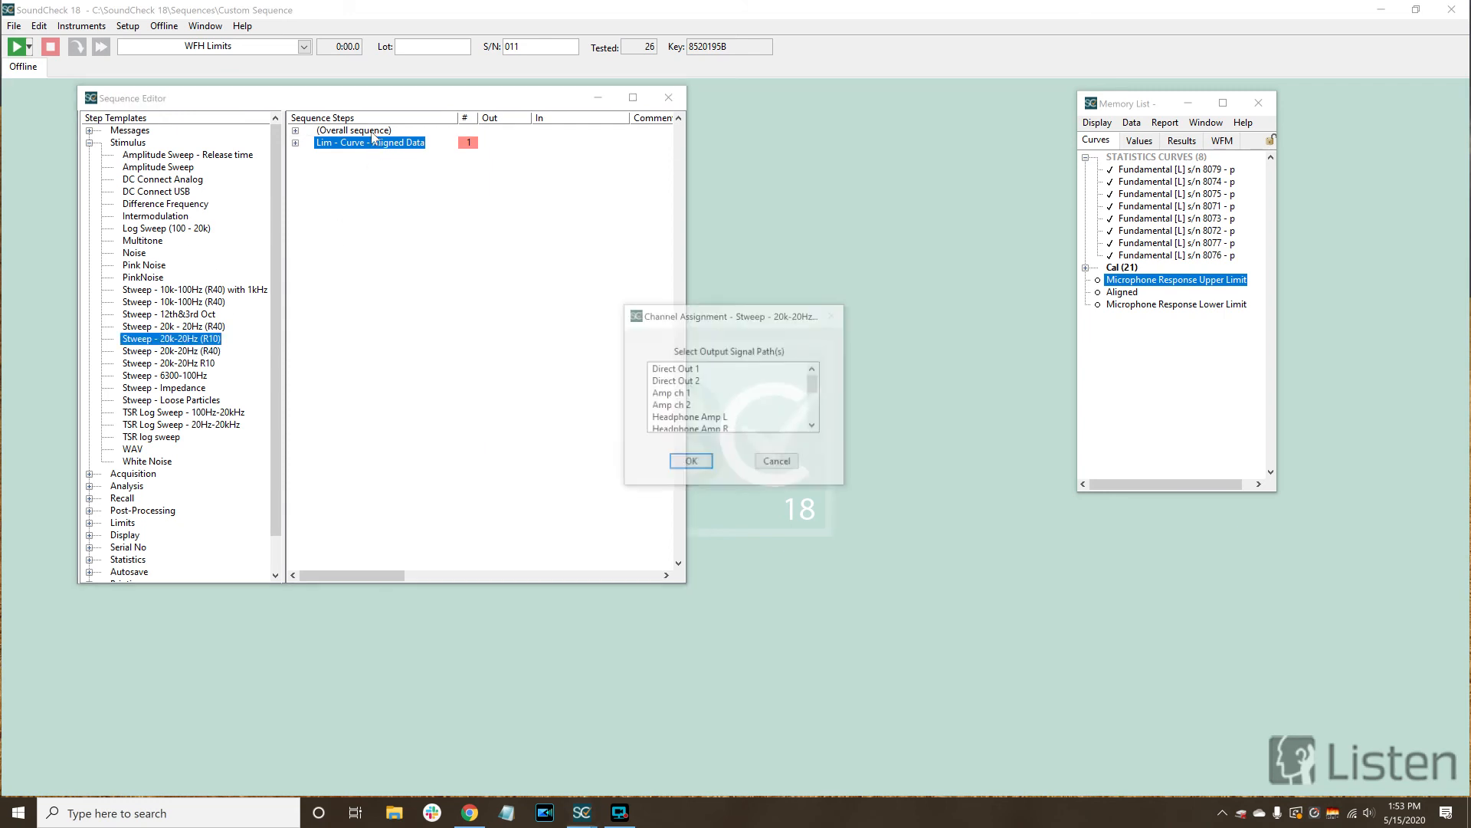
left_click(692, 464)
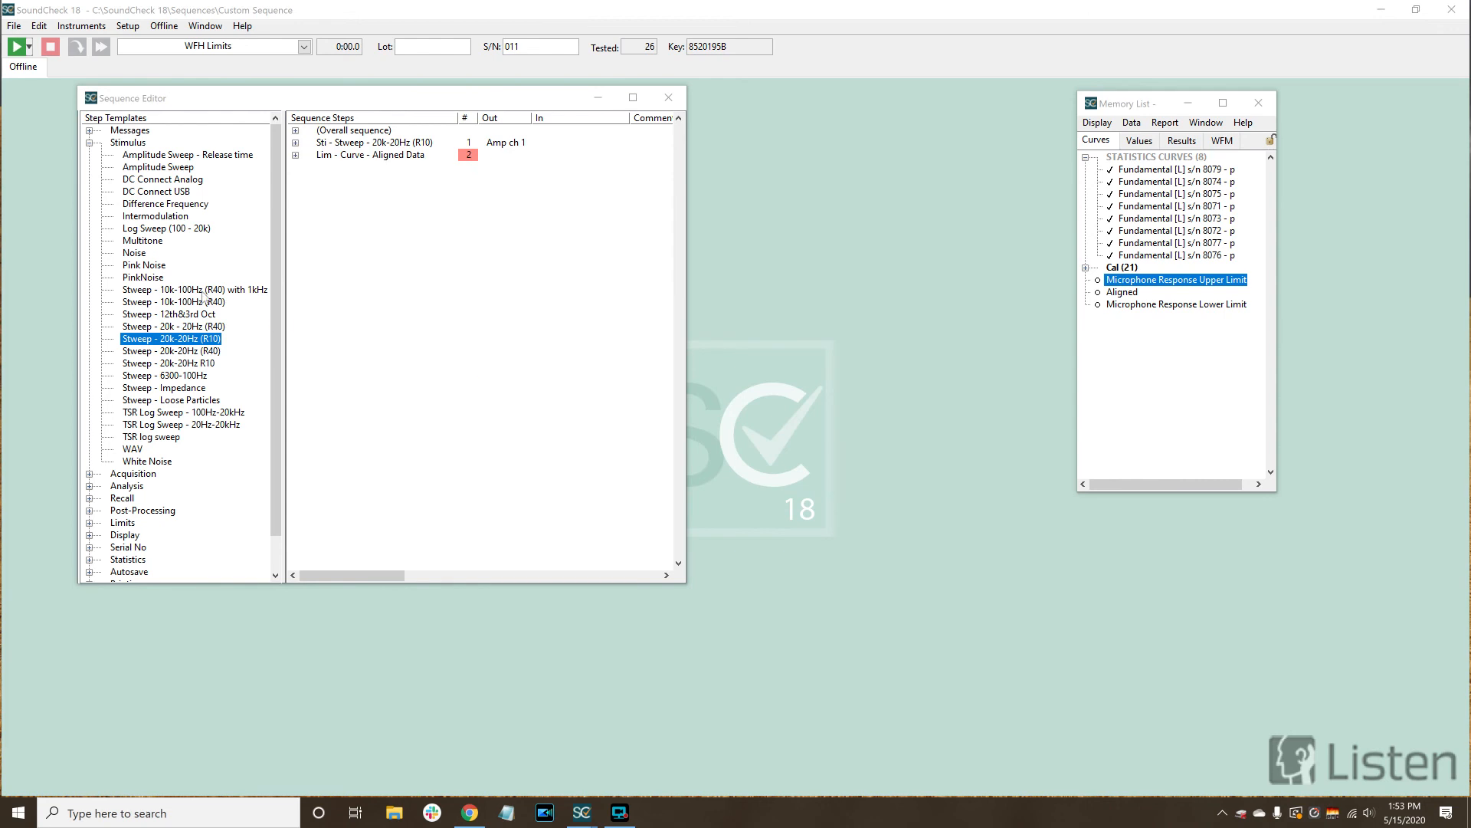
left_click(89, 143)
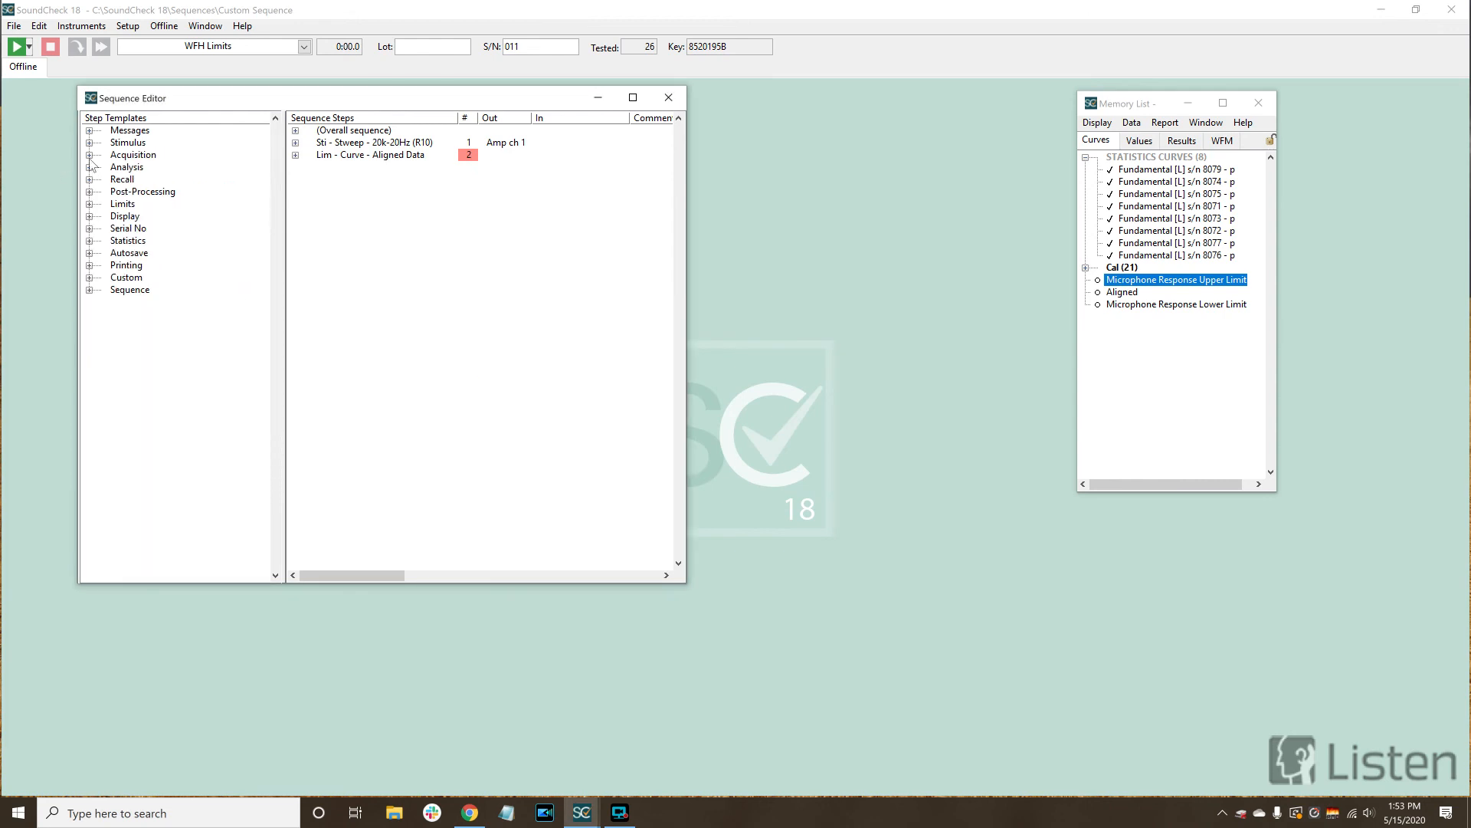
Add a Play & Record step with Reference Mic input and Amp ch 1 output, plus a Fundamental analysis step, before the limits step.
left_click(88, 155)
left_click_drag(145, 167, 351, 146)
left_click(692, 381)
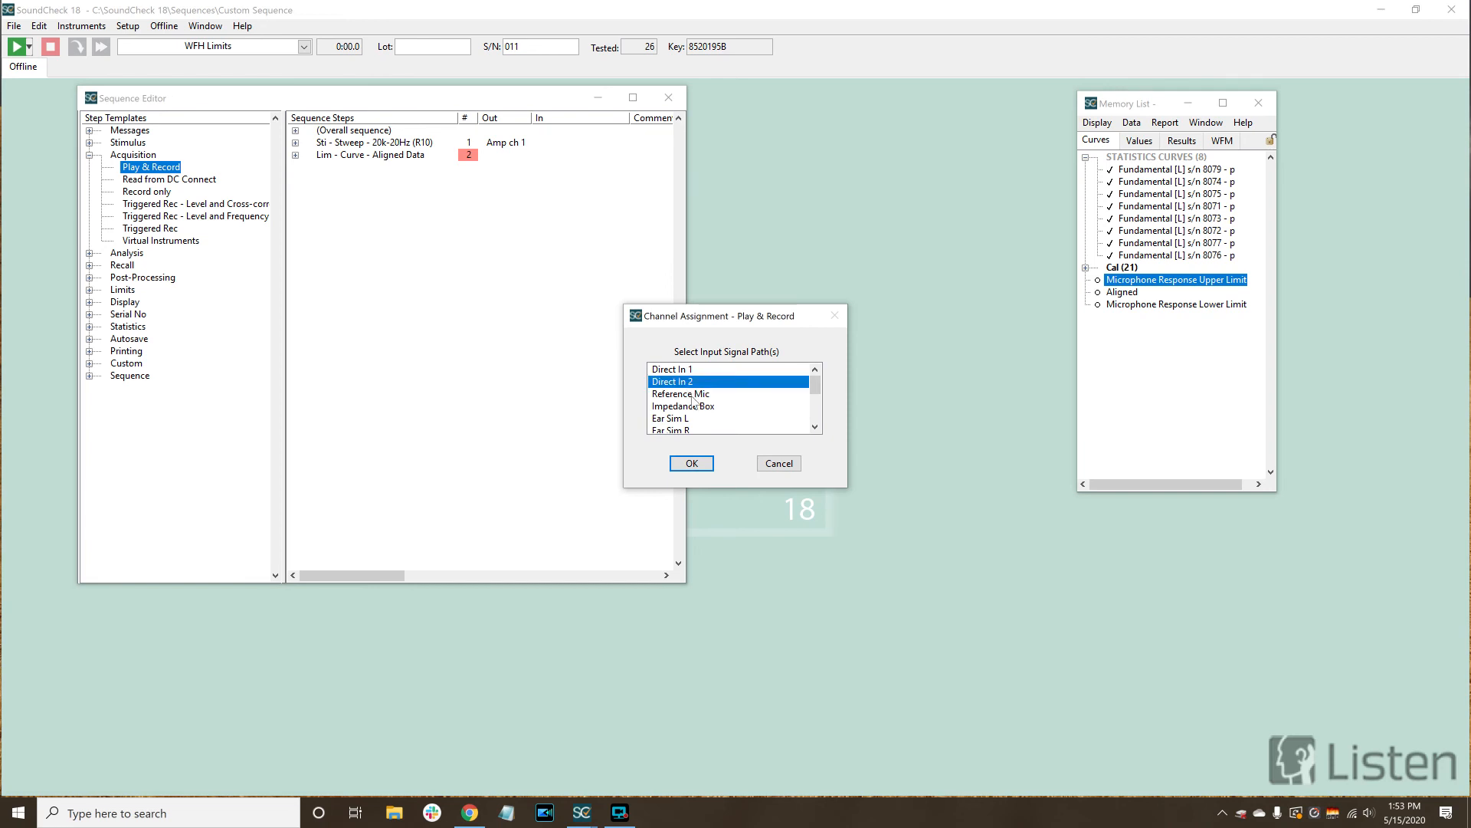
left_click(692, 463)
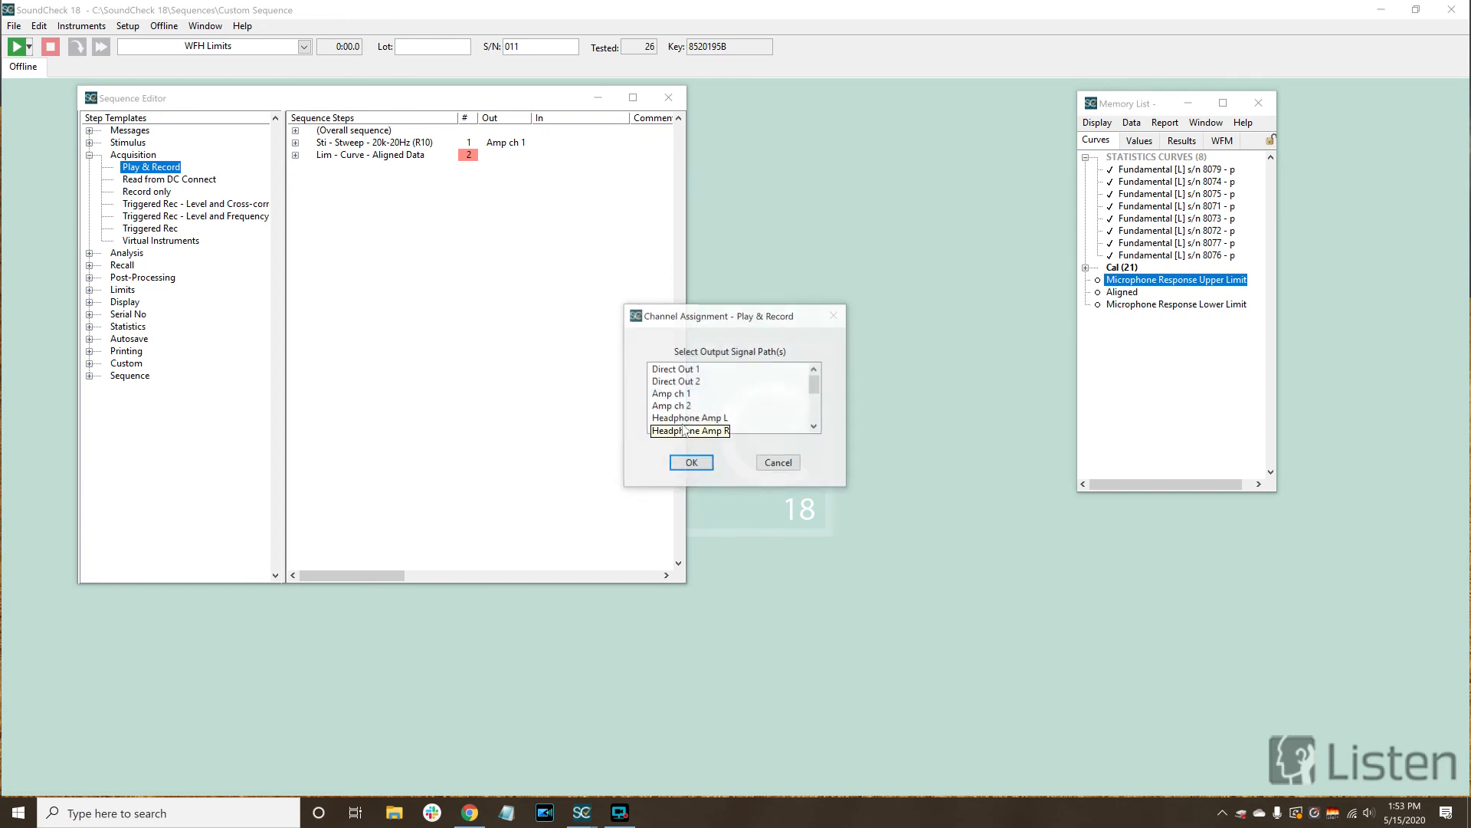
left_click(692, 464)
left_click(89, 253)
left_click_drag(150, 302, 394, 173)
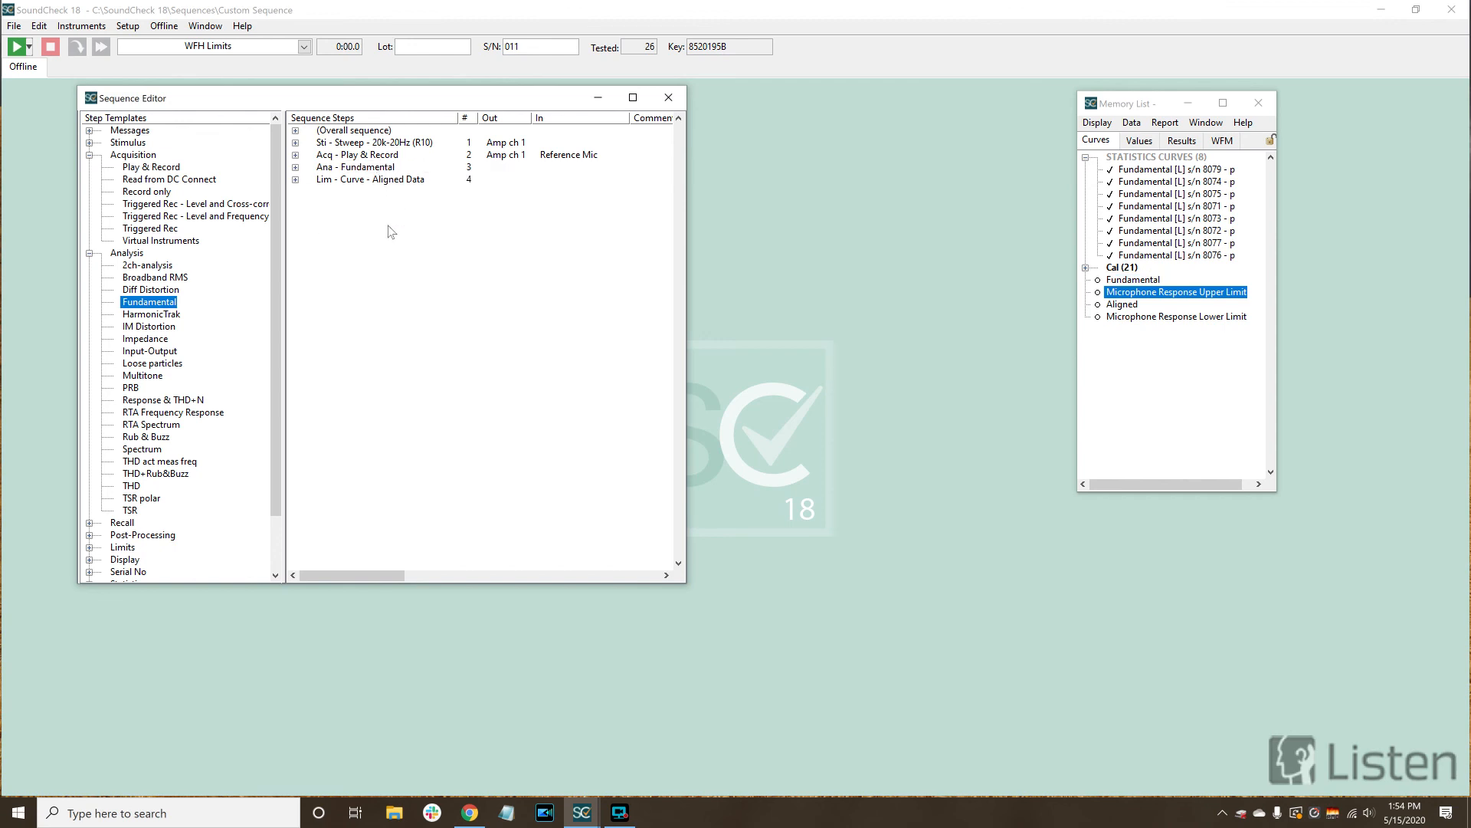
Set the input data of the Aligned Data limits step to the Fundamental curve and accept the change.
double_click(370, 180)
left_click(647, 471)
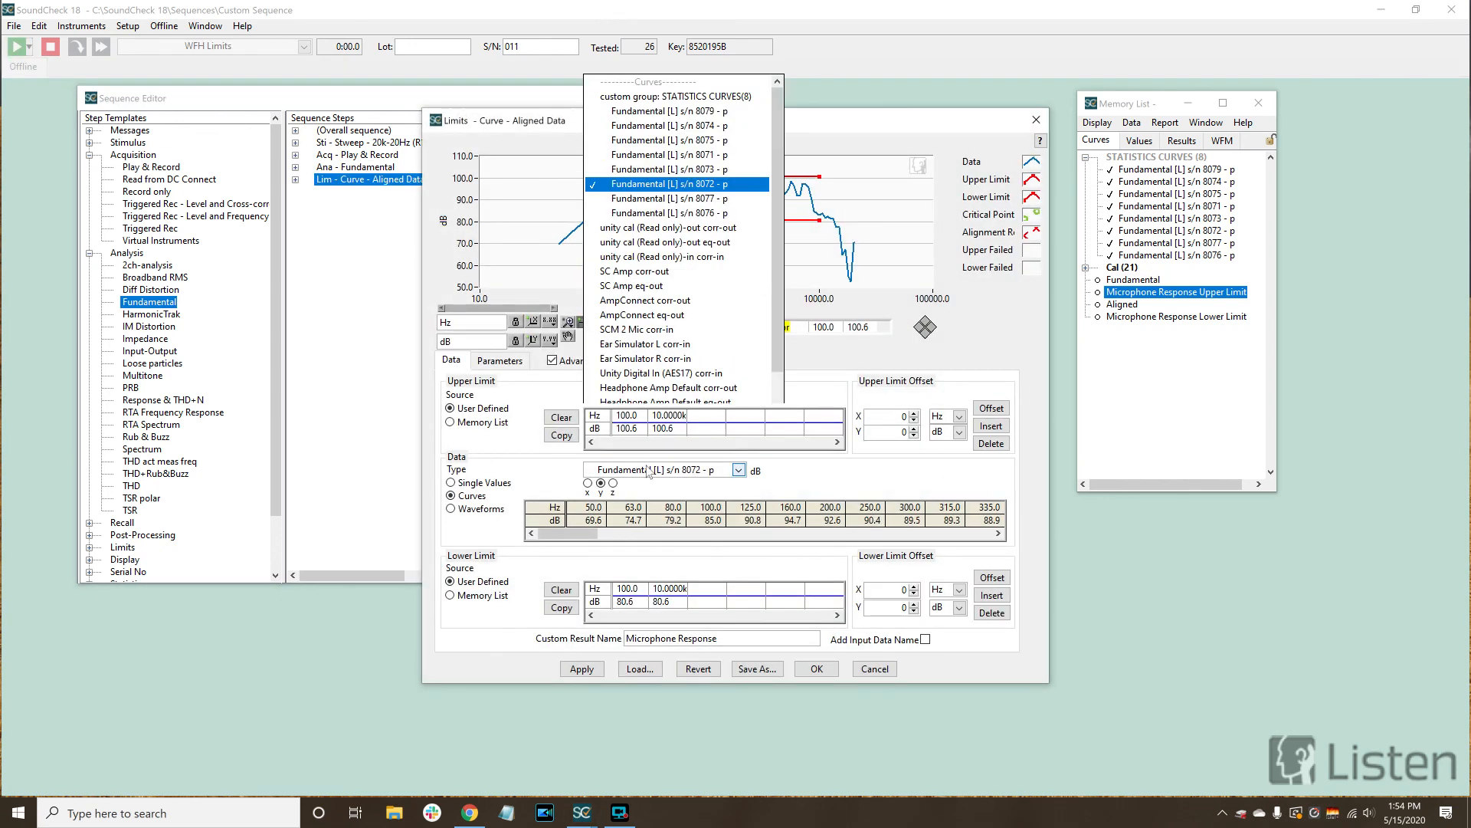
left_click_drag(776, 338, 772, 453)
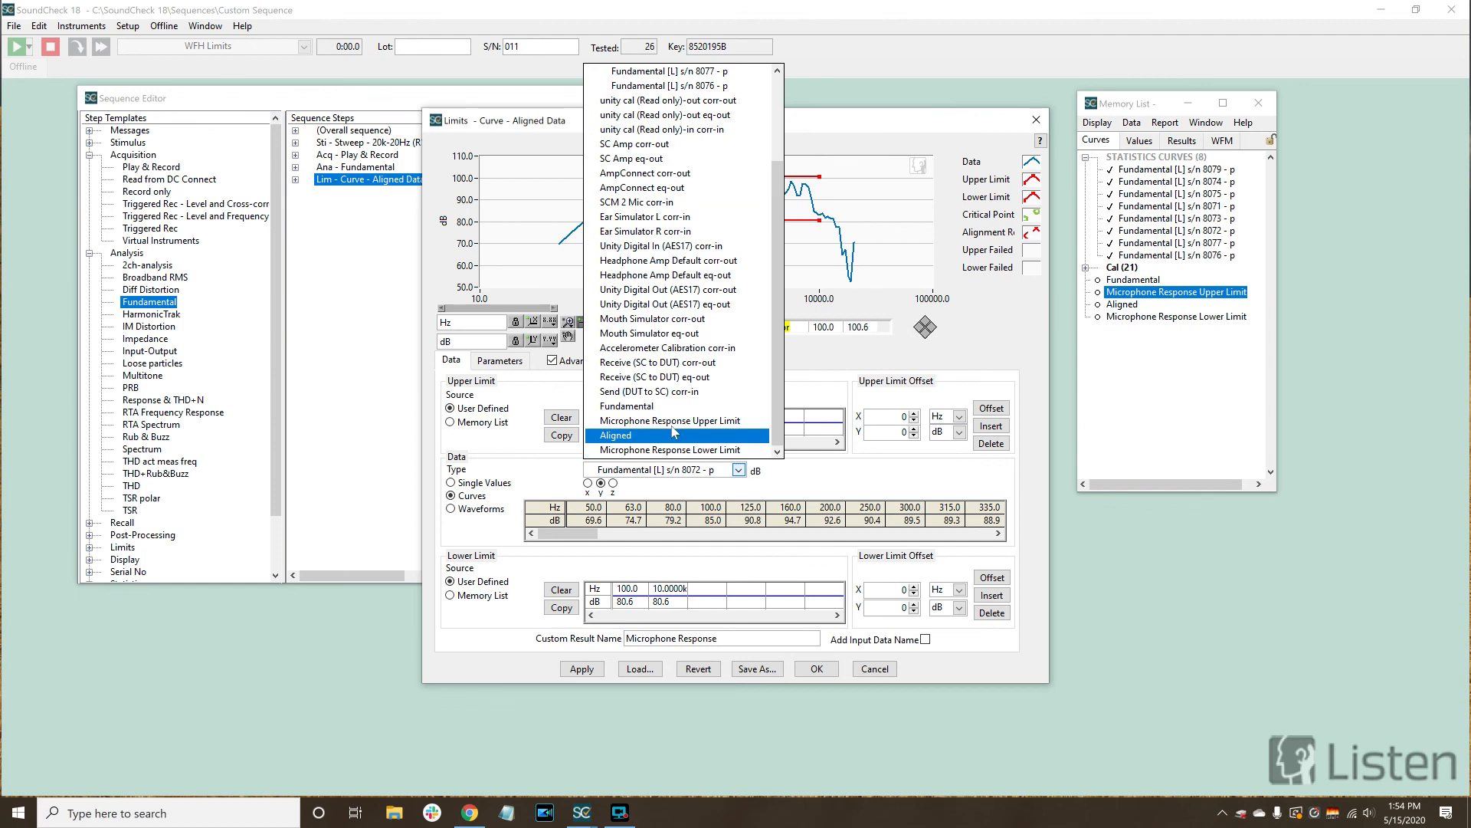
left_click(672, 434)
left_click(816, 669)
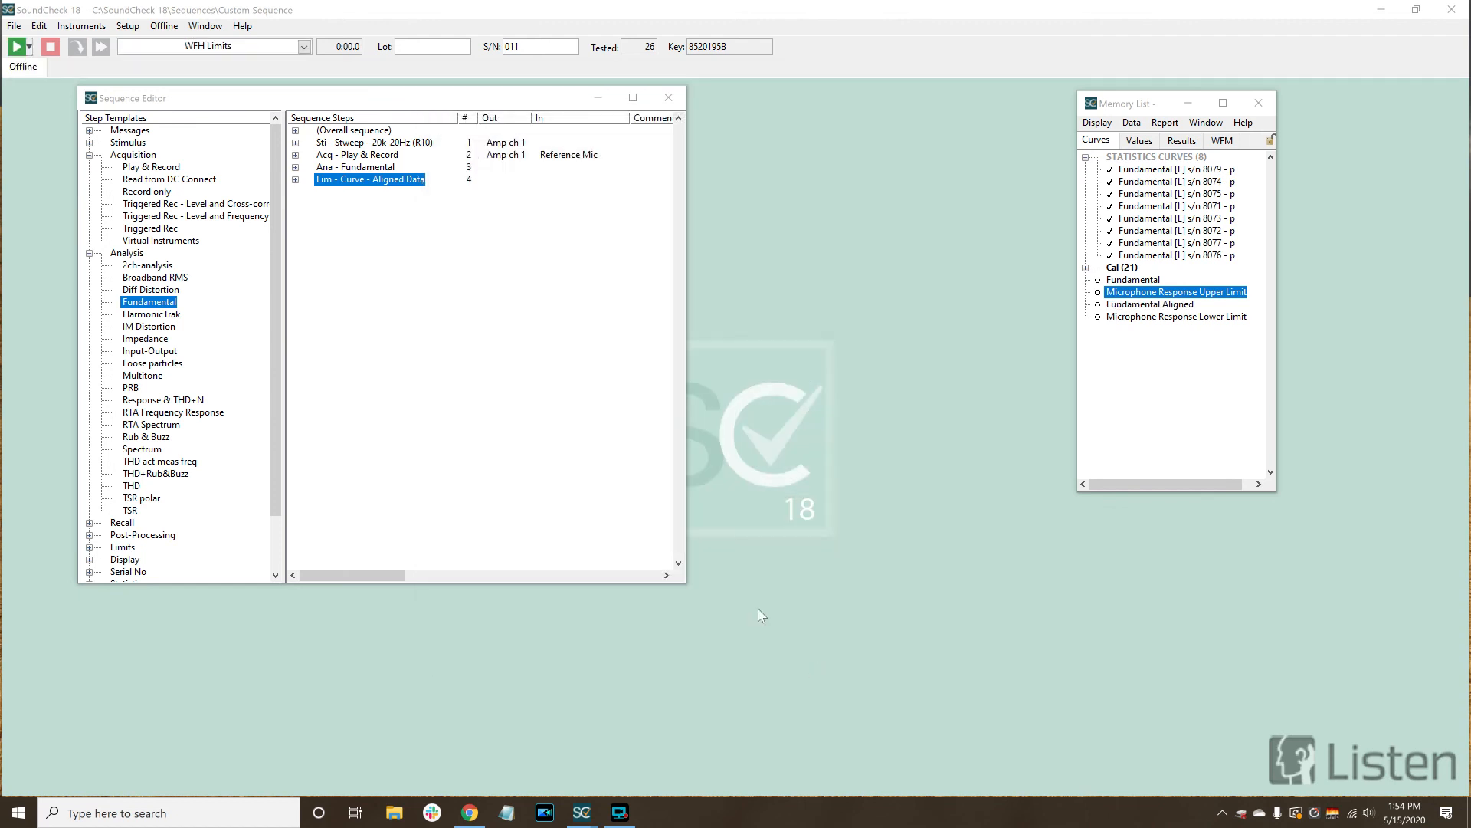
Run the sequence and plot the Fundamental and Fundamental Aligned curves together on one graph.
left_click(15, 46)
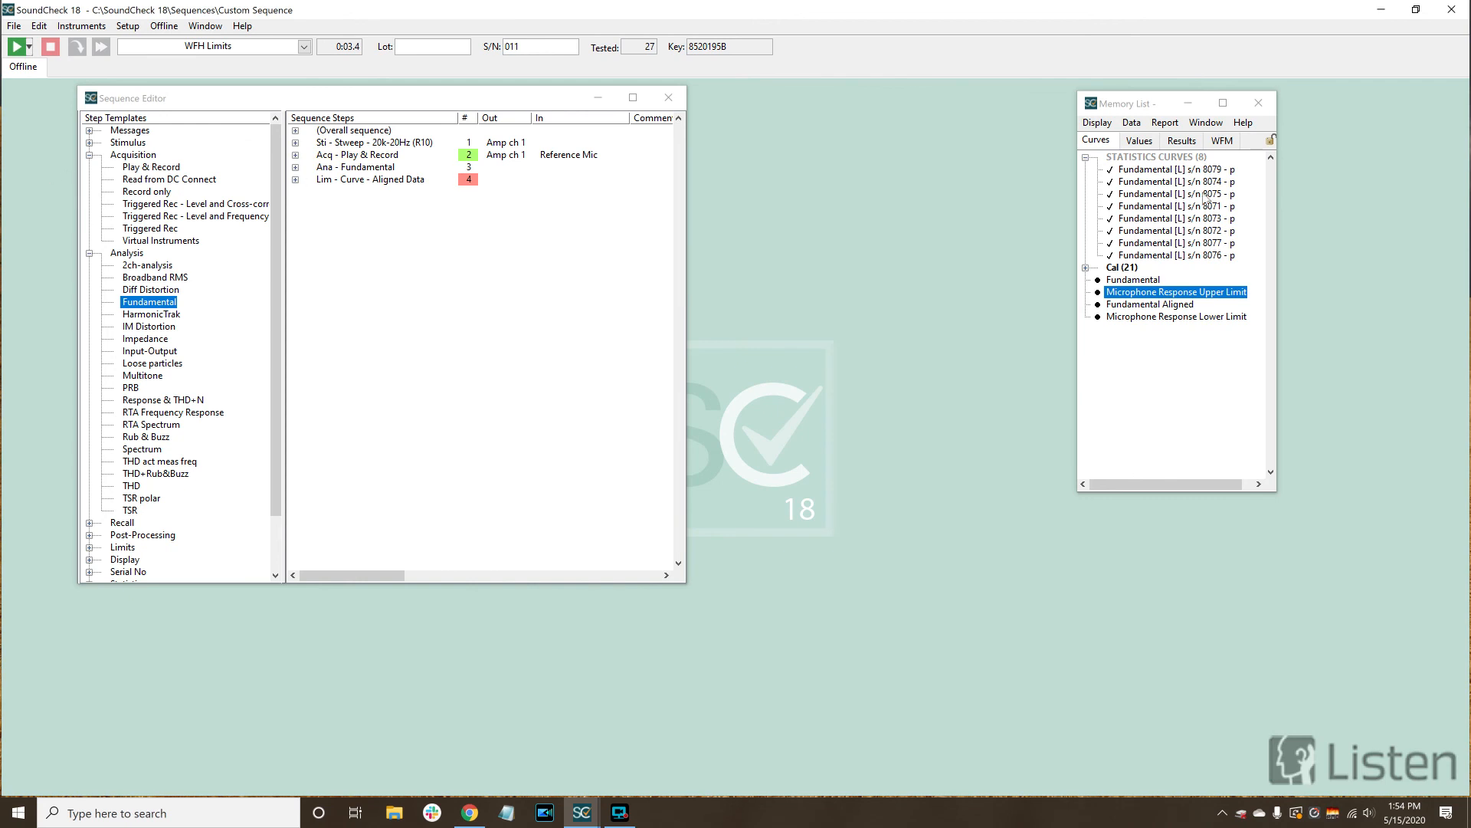
double_click(1125, 280)
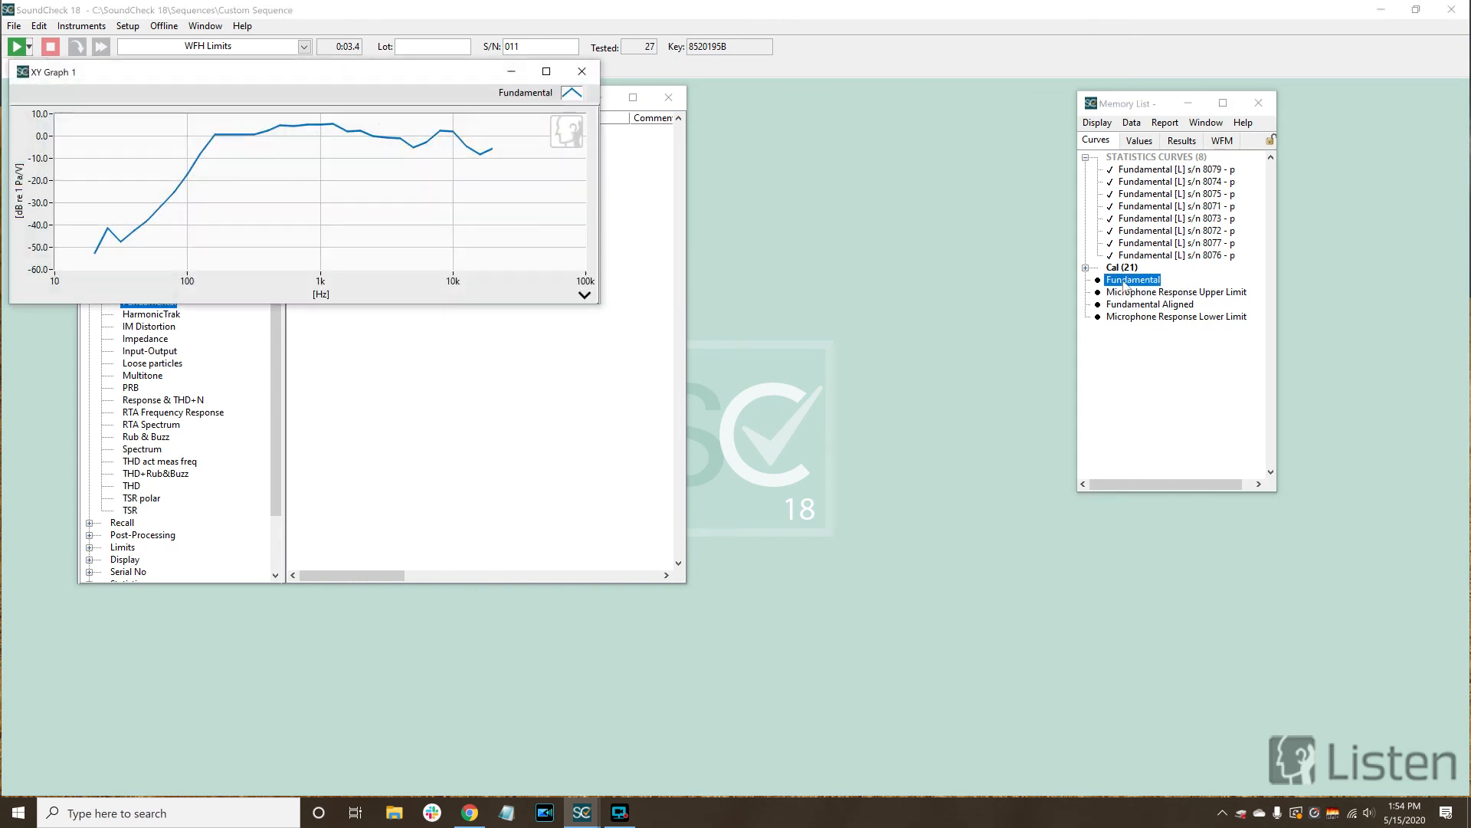
right_click(1136, 305)
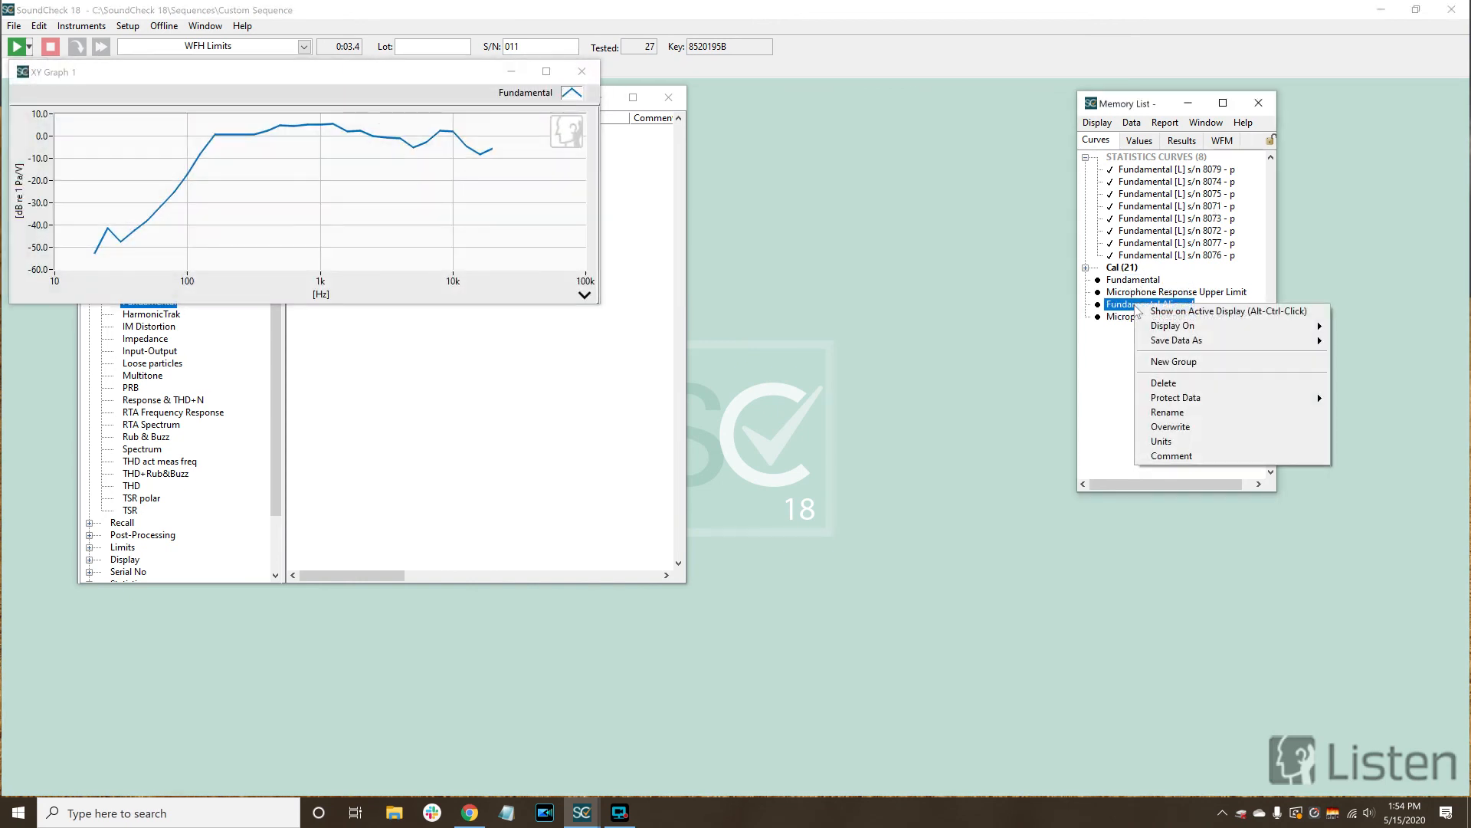
left_click(1190, 311)
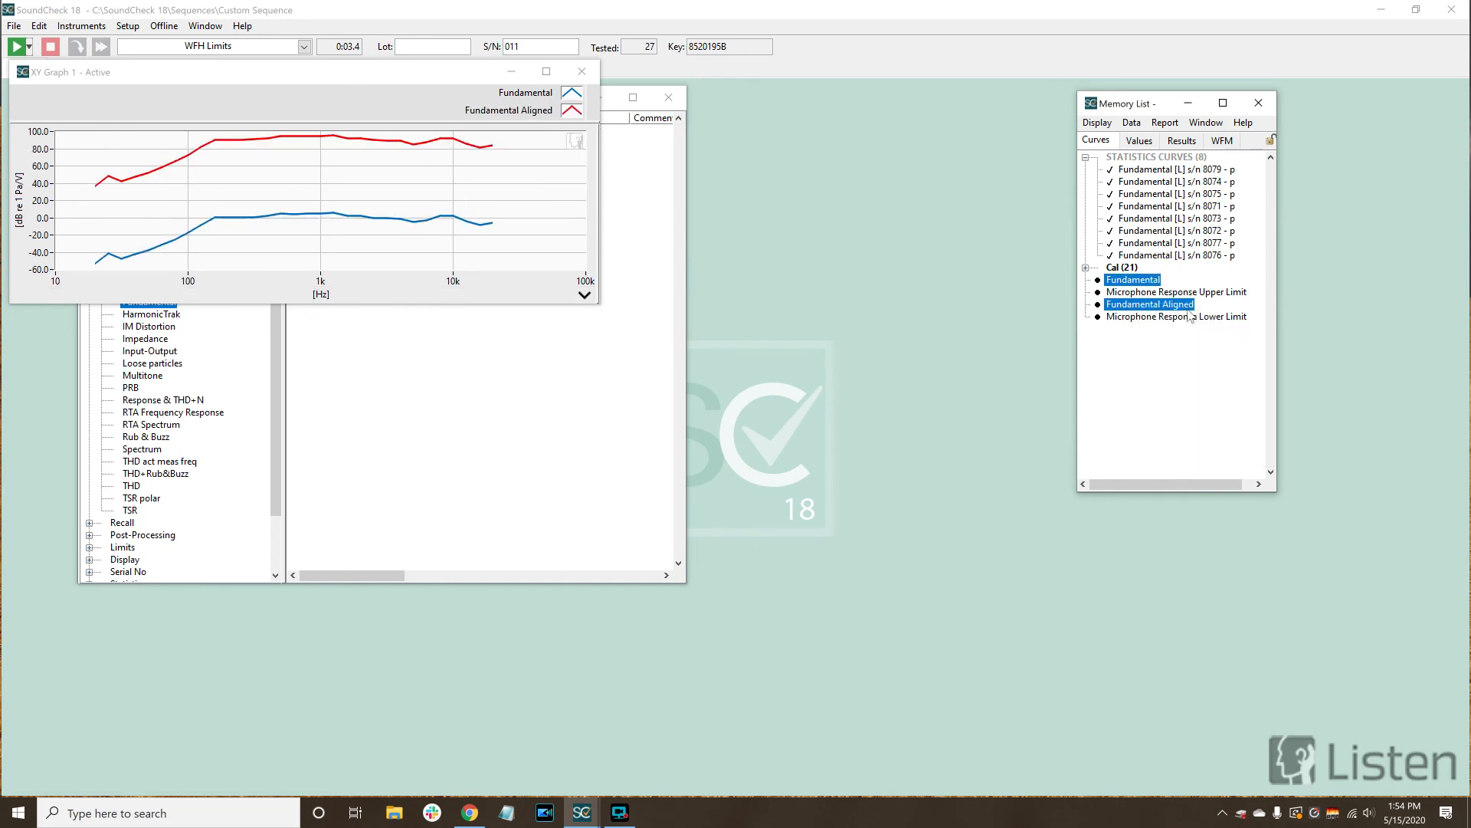